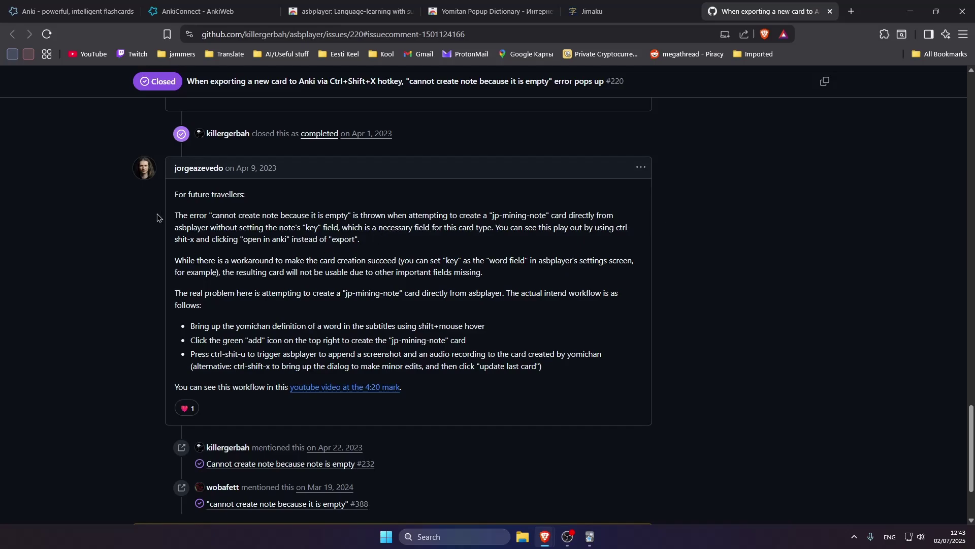
Highlight the 'For future travellers' GitHub comment that describes the intended mining workflow
drag(189, 216, 440, 326)
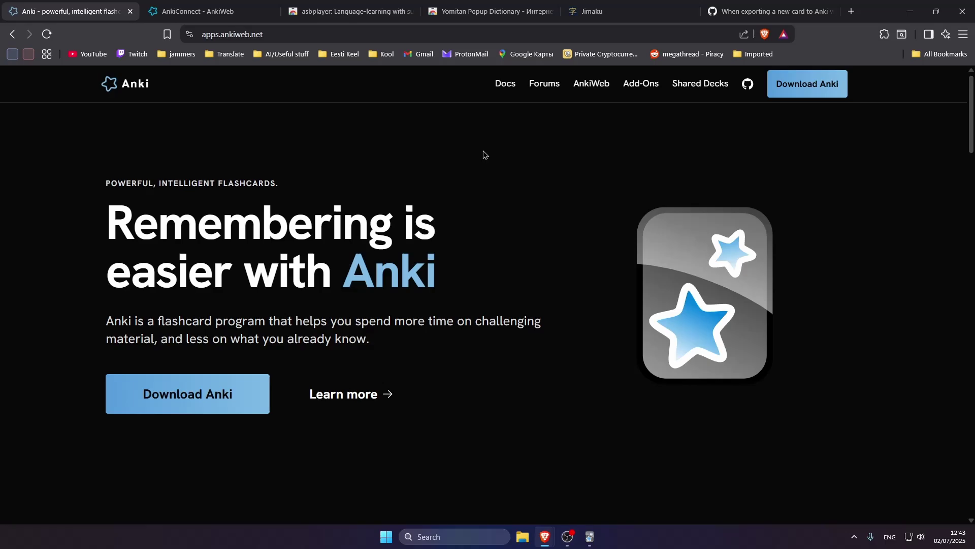
key(ctrl+Tab)
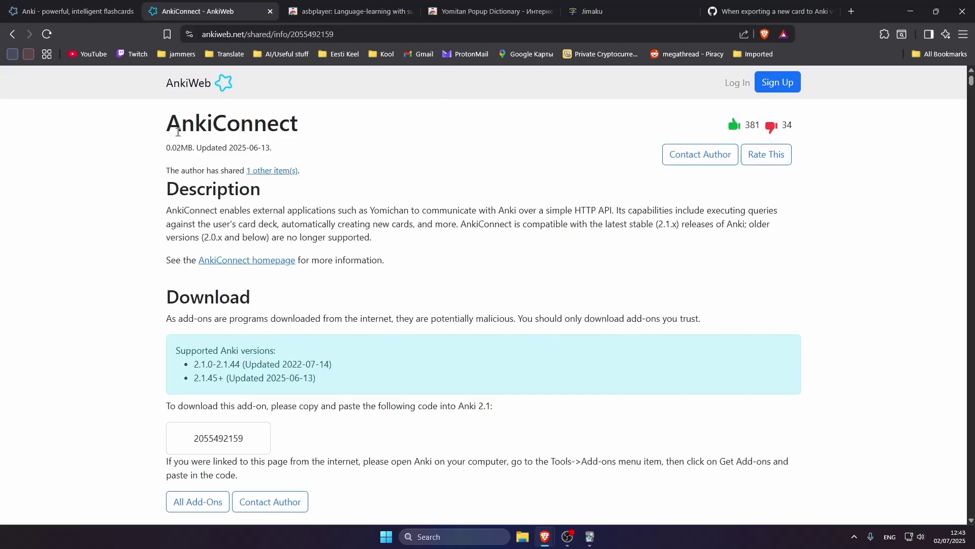
scroll(230, 376, down, 1)
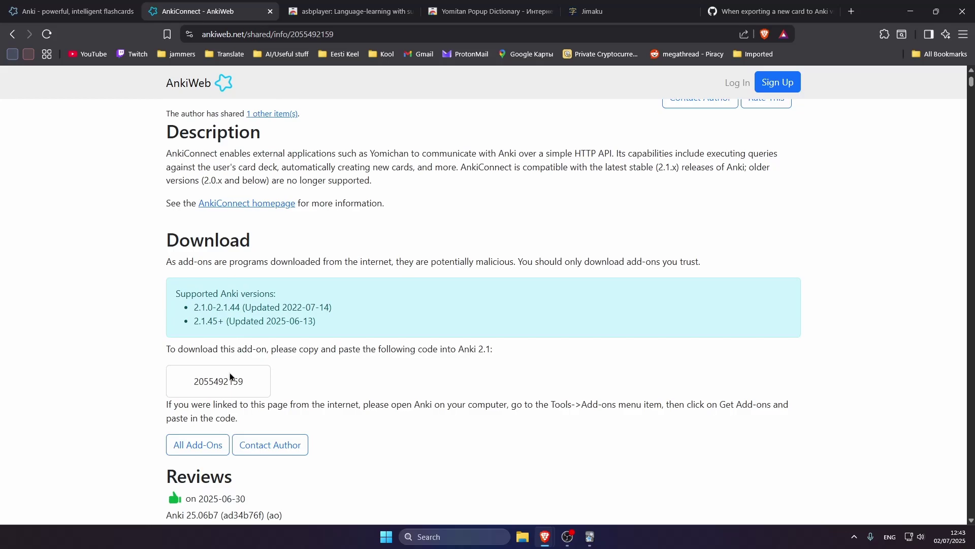
double_click(222, 382)
scroll(495, 264, up, 2)
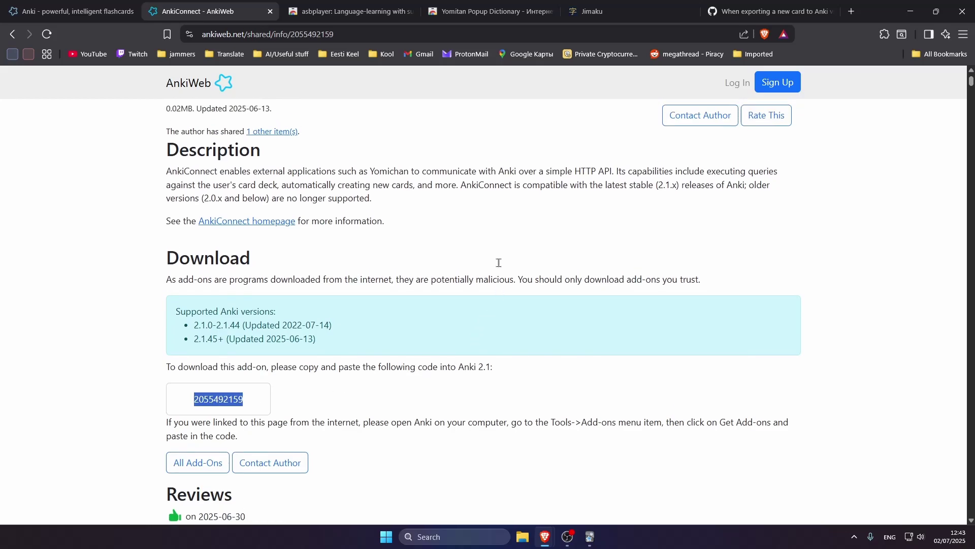
key(alt+Tab)
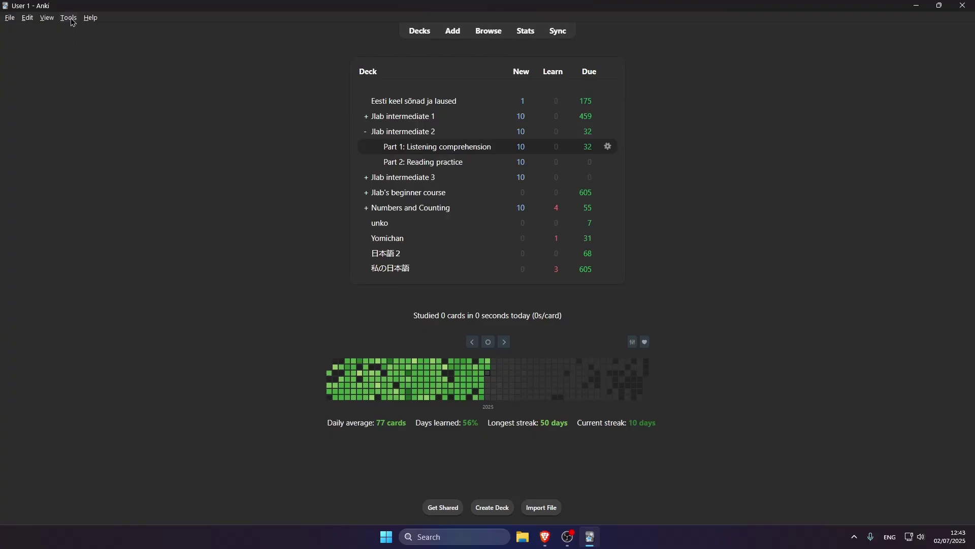
click(69, 18)
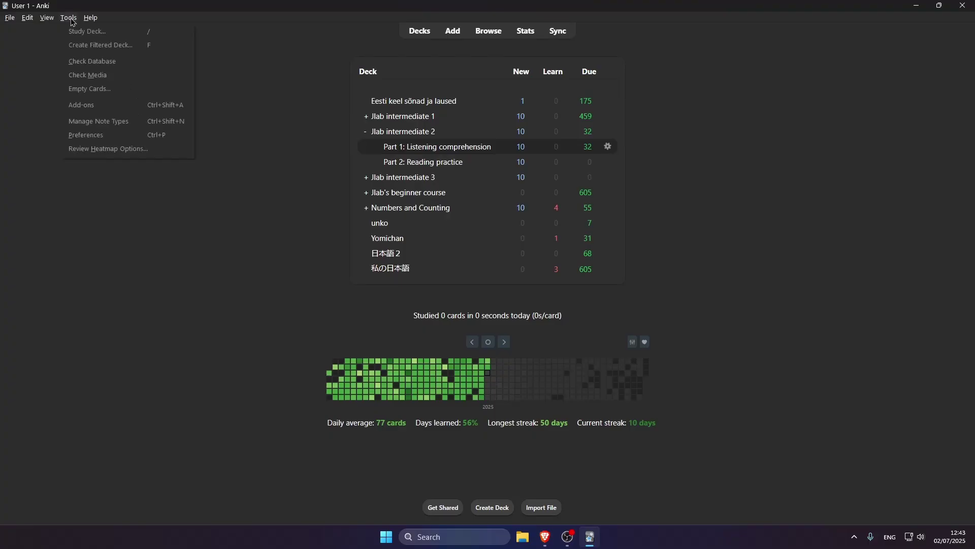
click(101, 105)
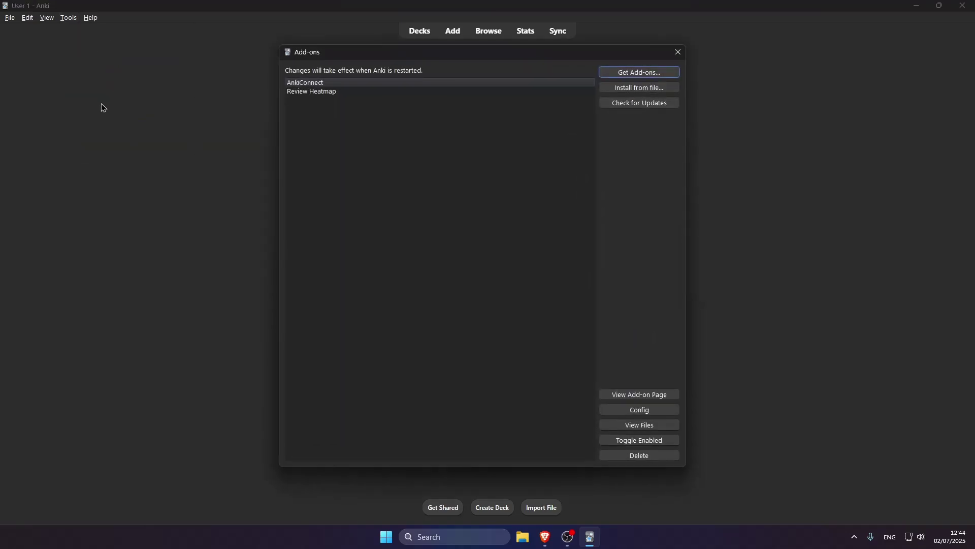
click(646, 74)
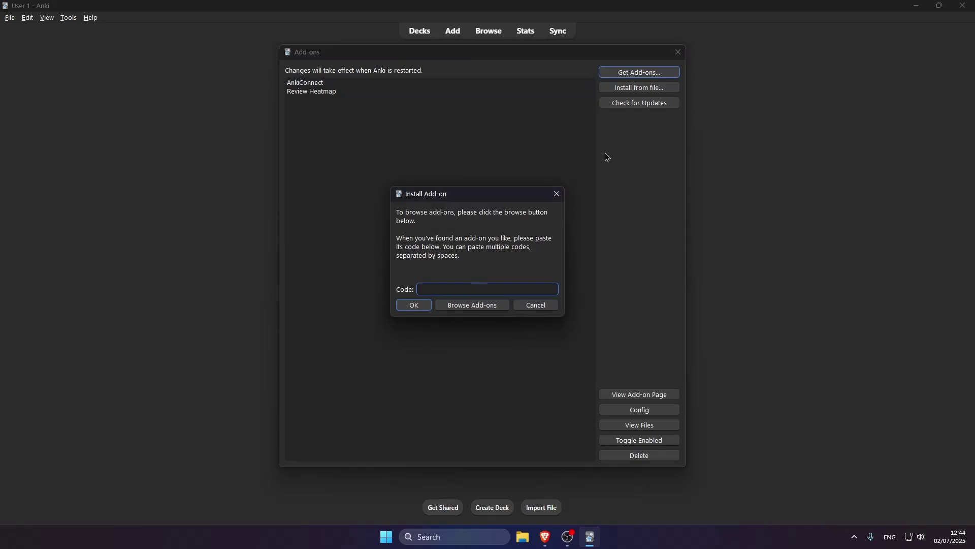
click(557, 193)
click(678, 51)
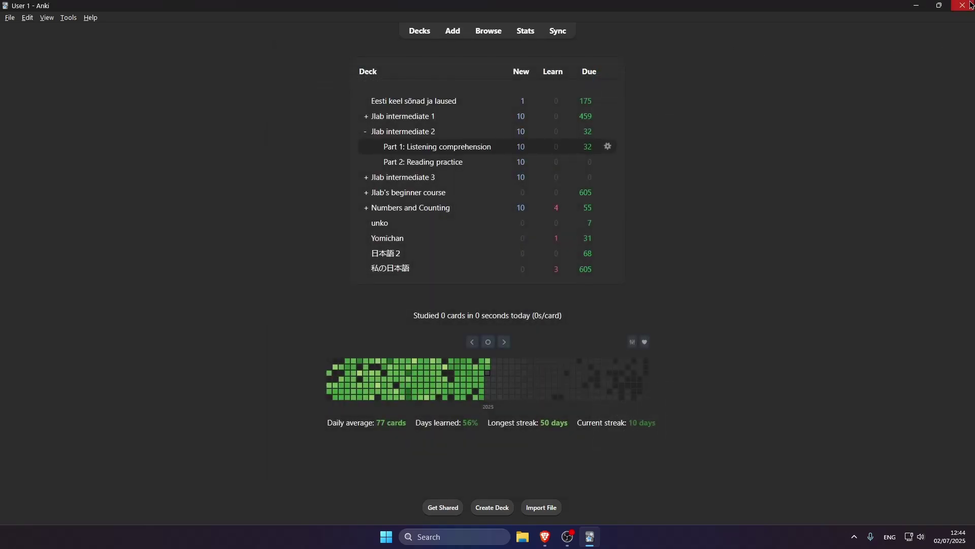
key(alt+Tab)
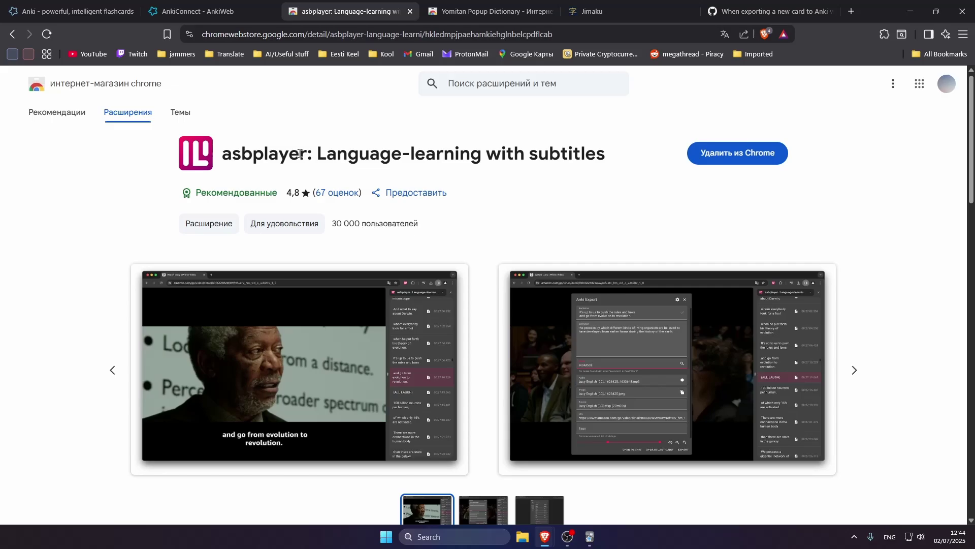
click(484, 15)
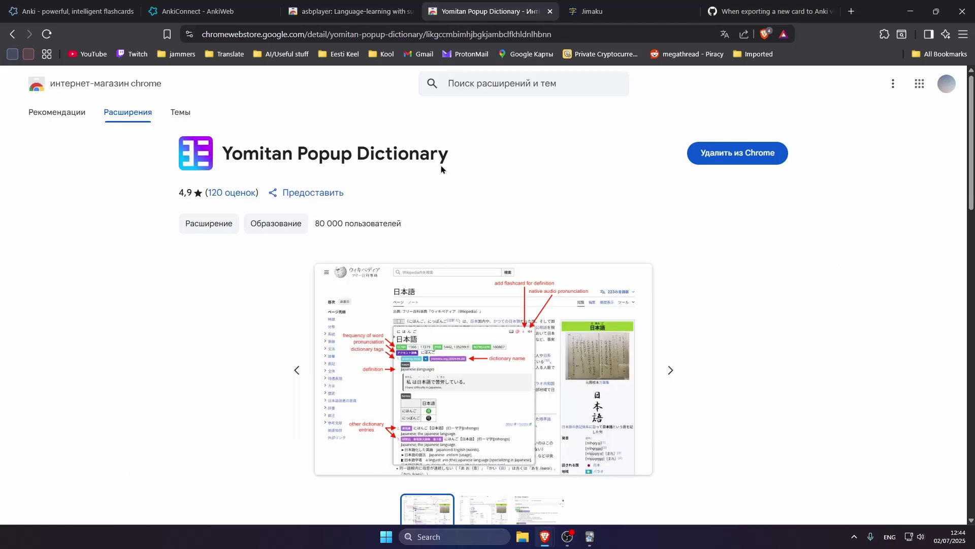
key(alt+Tab)
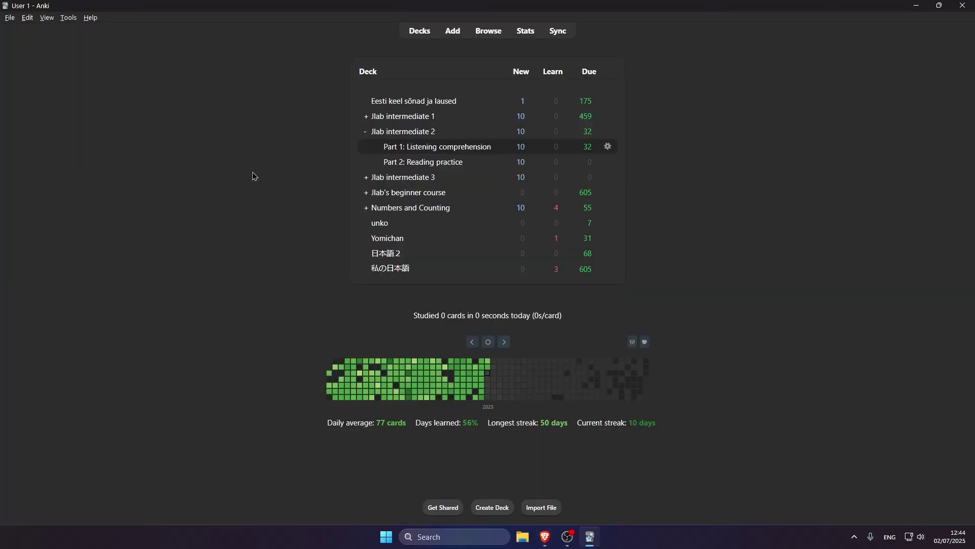
Add a note type named 'test' based on Basic, and select it in the Note Types list
click(69, 19)
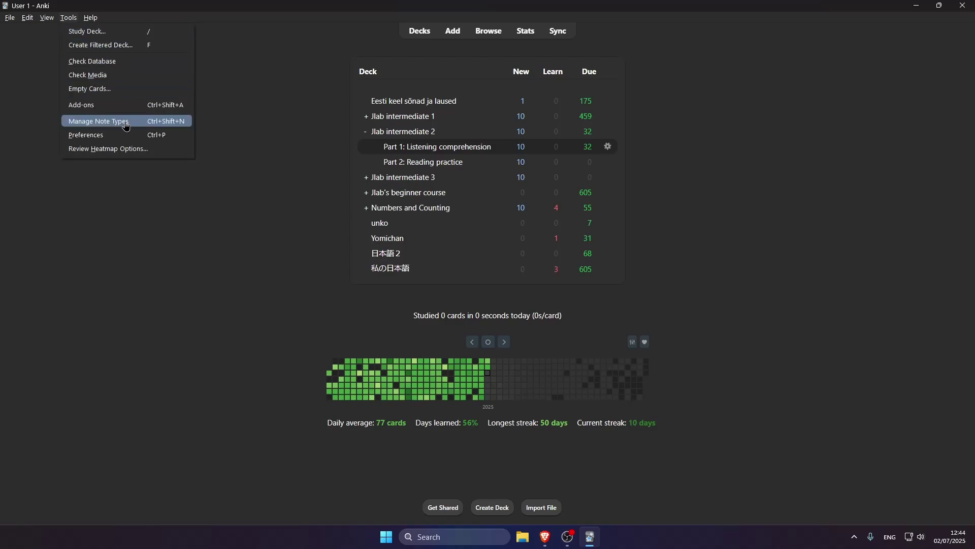
click(144, 125)
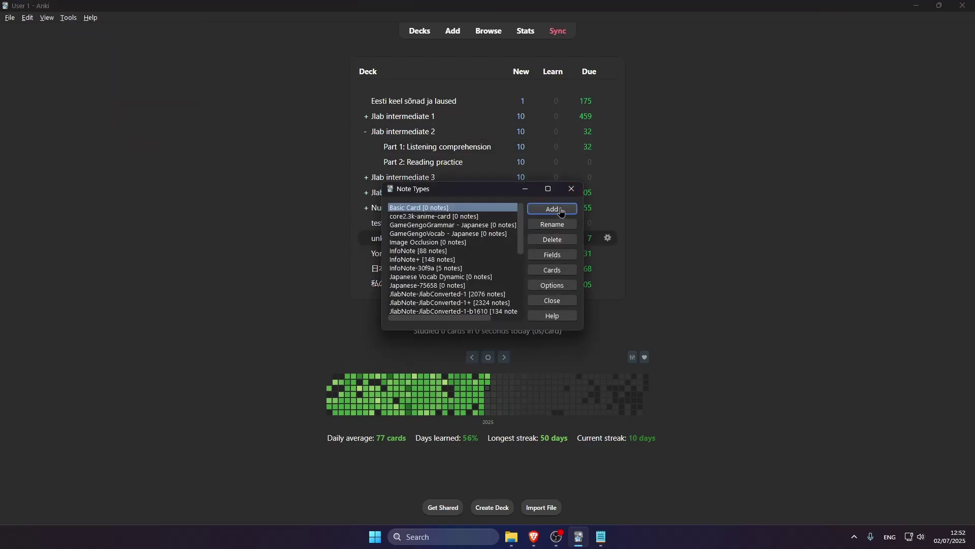
click(561, 212)
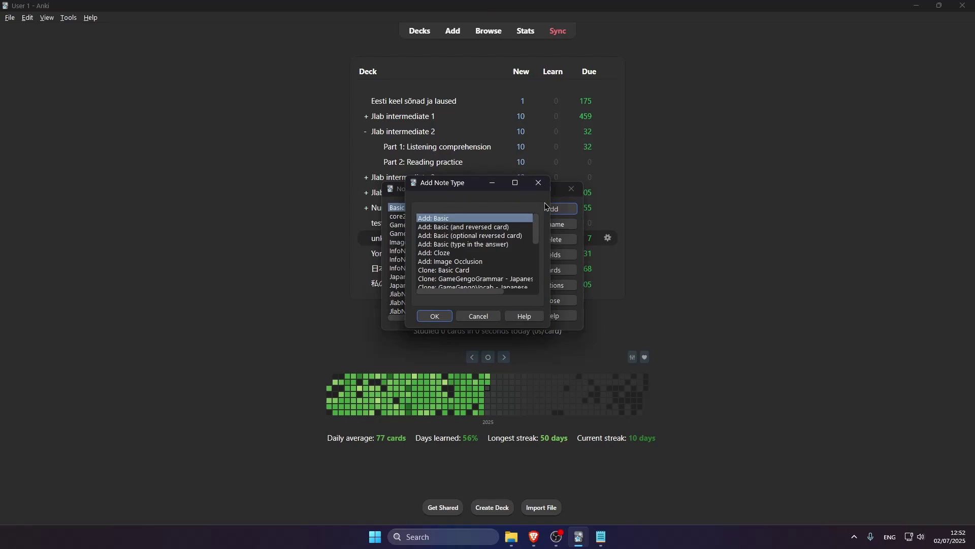
click(431, 321)
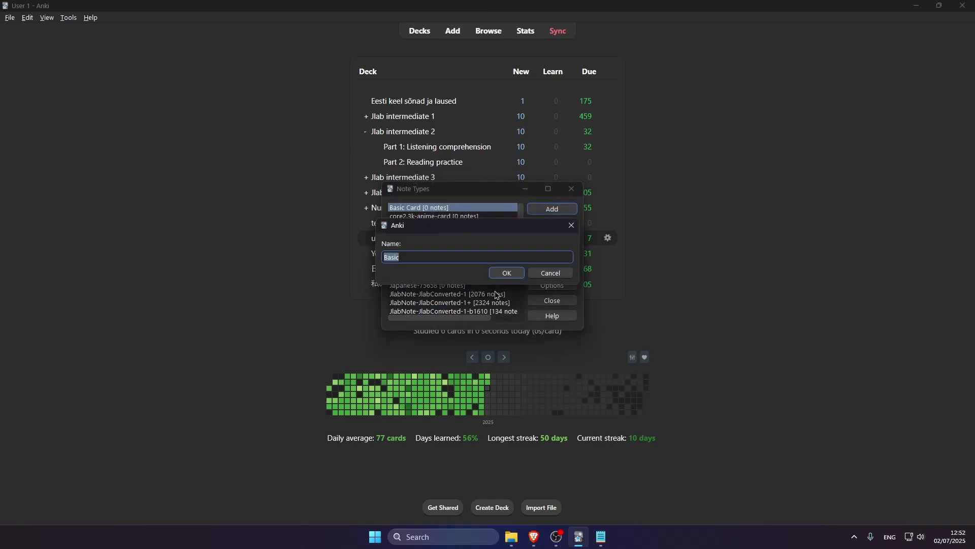
text(test)
key(Return)
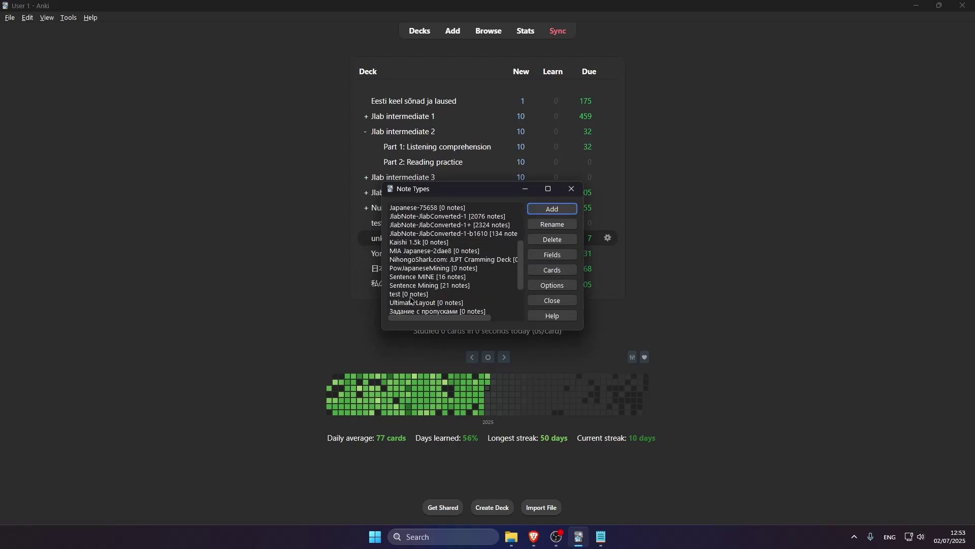
click(410, 294)
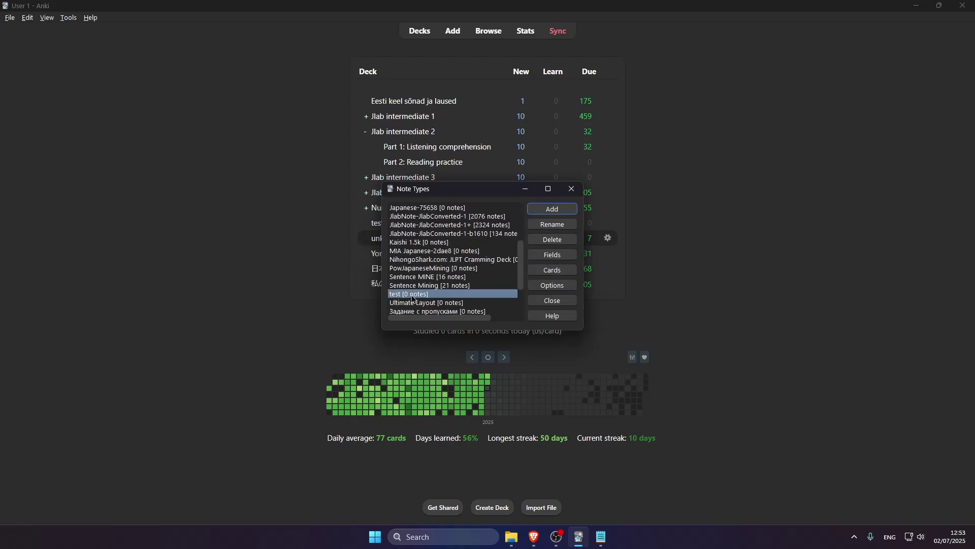
Add Audio, Image, Sentence, Definition and Word fields to the test note type
click(555, 255)
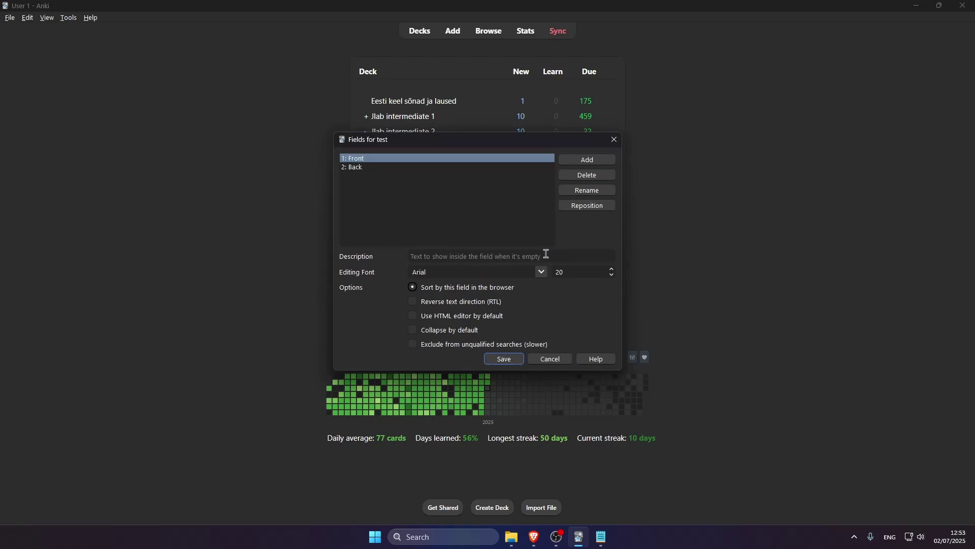
click(589, 160)
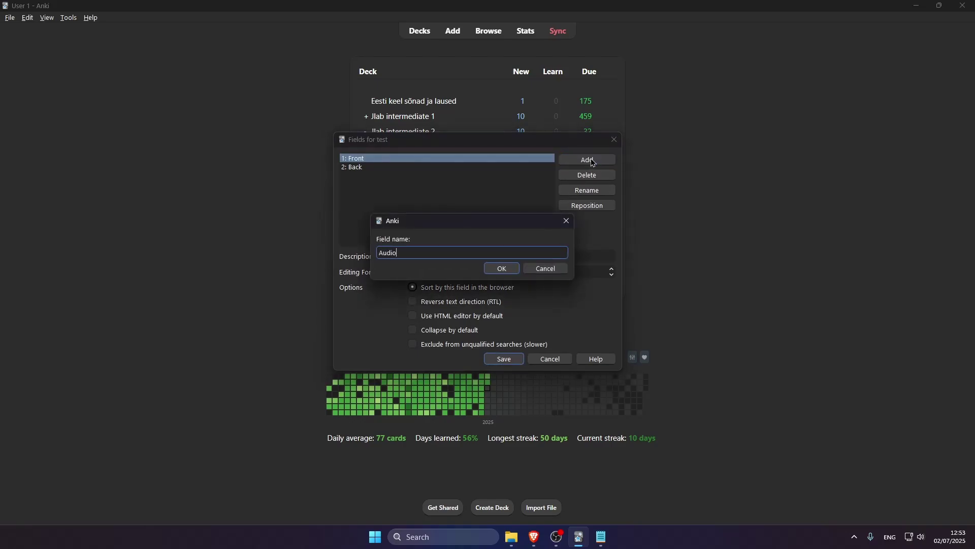
key(Return)
click(589, 160)
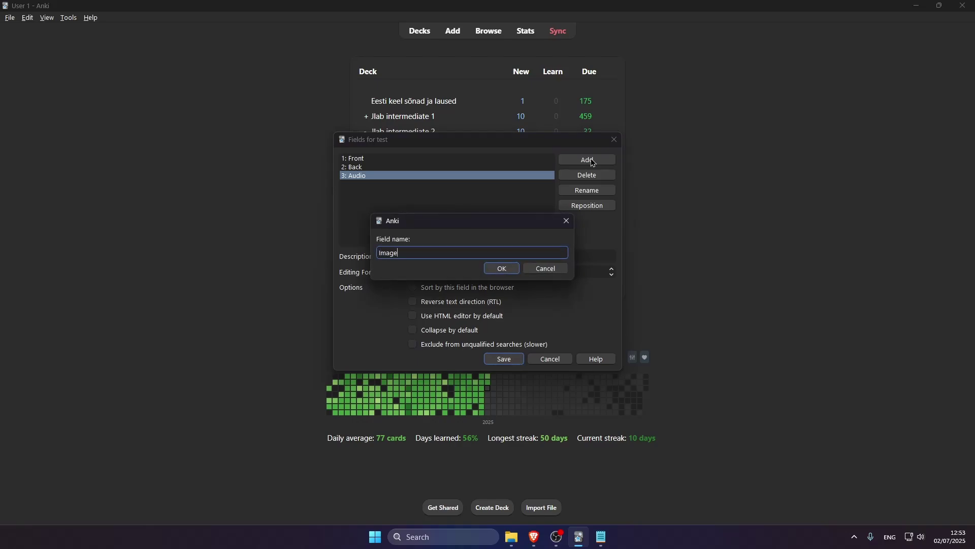
text(Image)
key(Return)
click(590, 160)
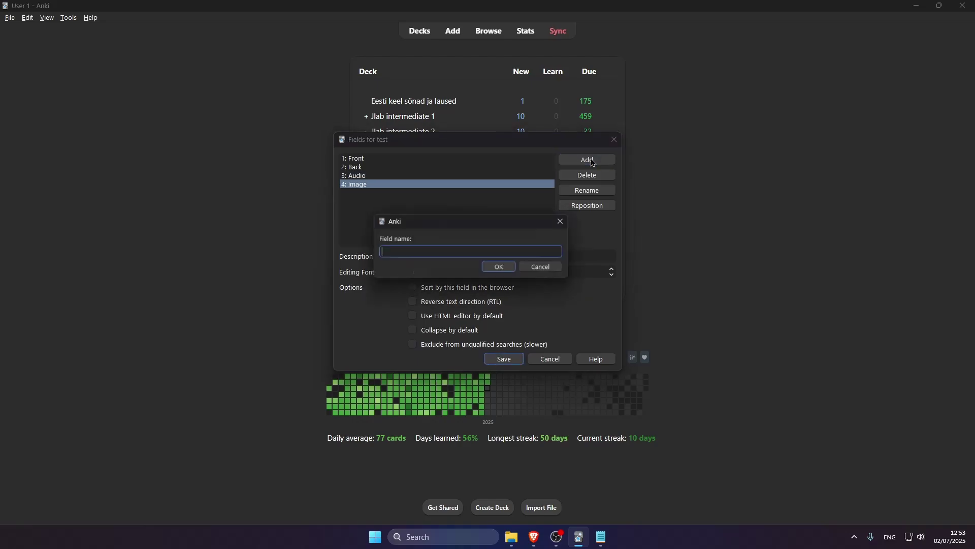
text(Sentence)
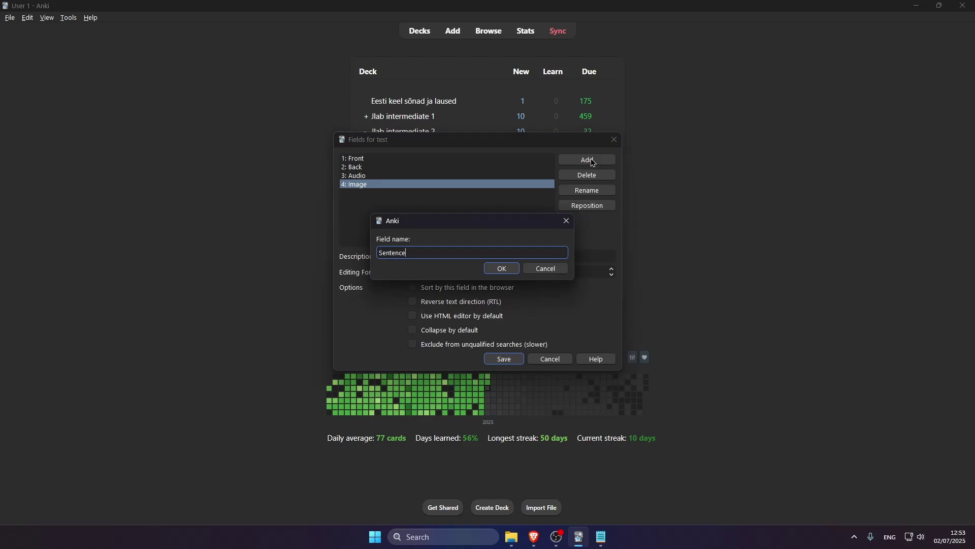
key(Return)
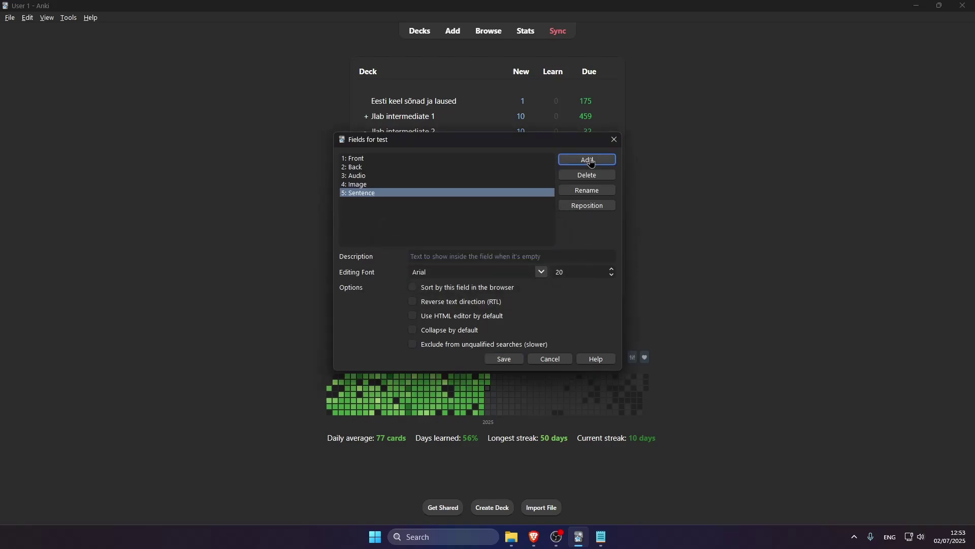
click(591, 161)
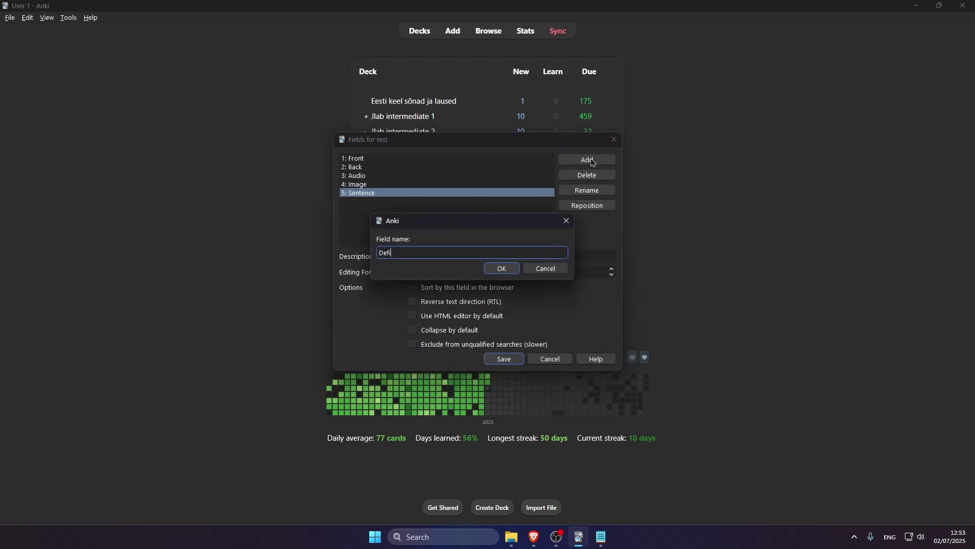
key(Return)
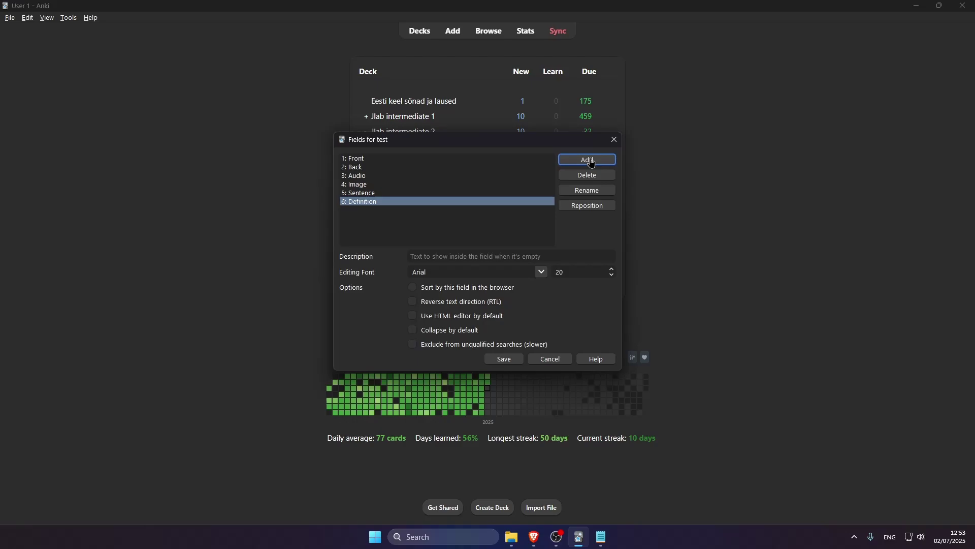
click(591, 161)
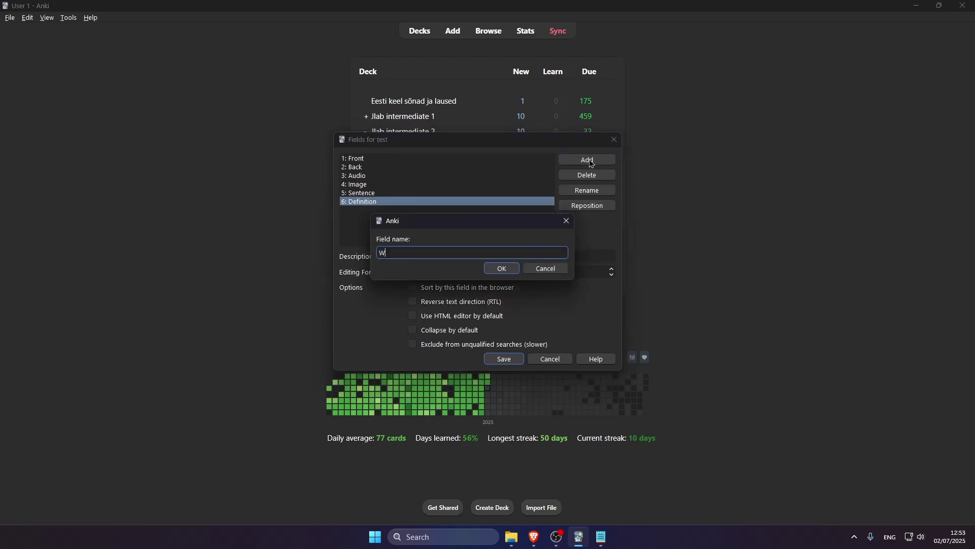
key(Return)
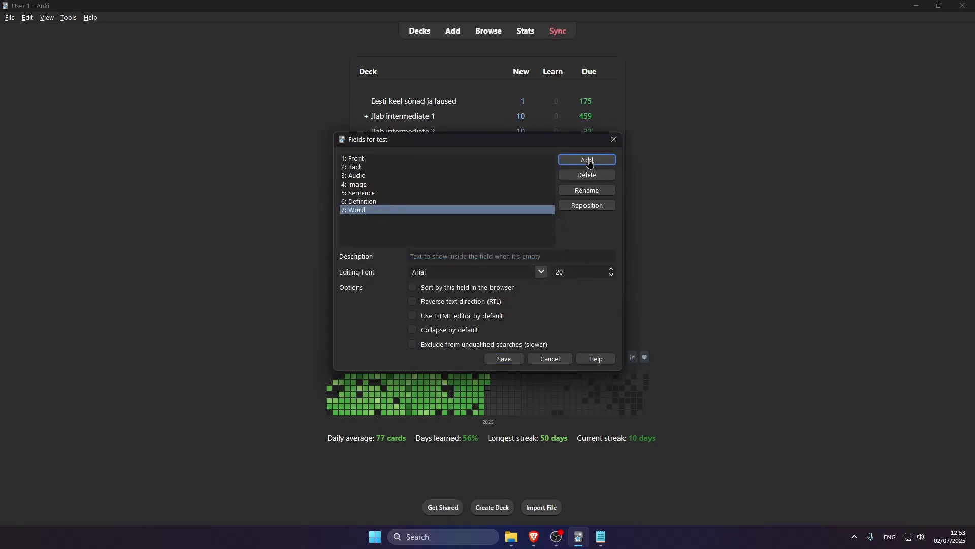
Delete the Front and Back fields and save the field changes
click(358, 159)
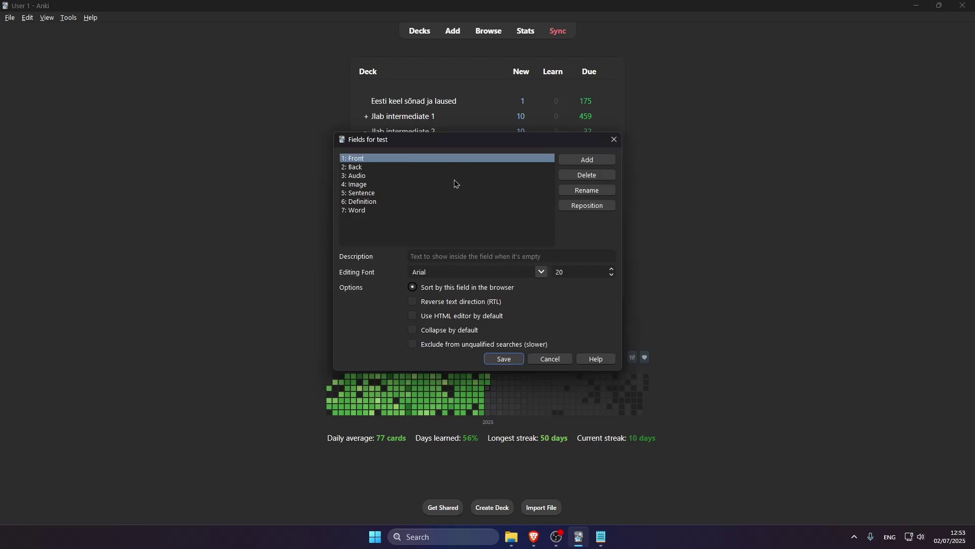
click(596, 176)
click(467, 265)
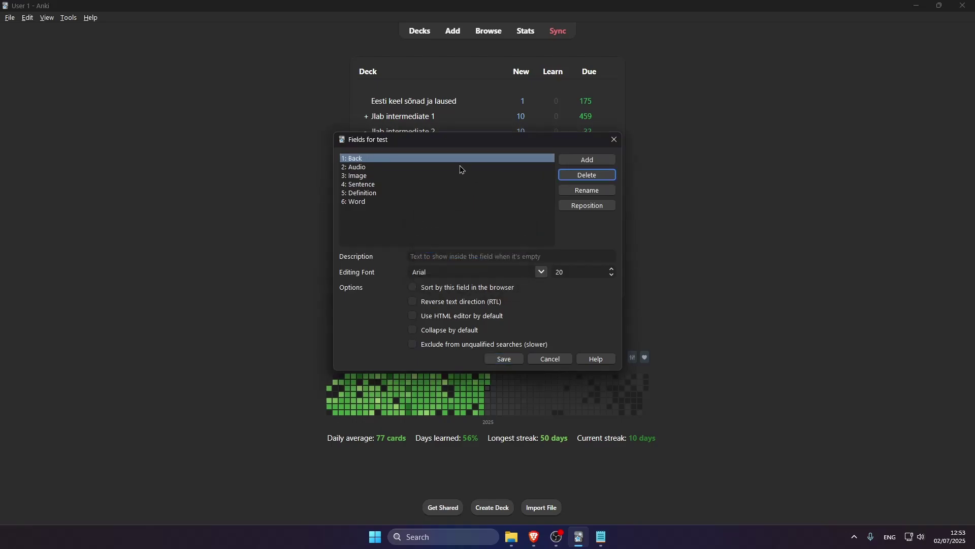
click(594, 175)
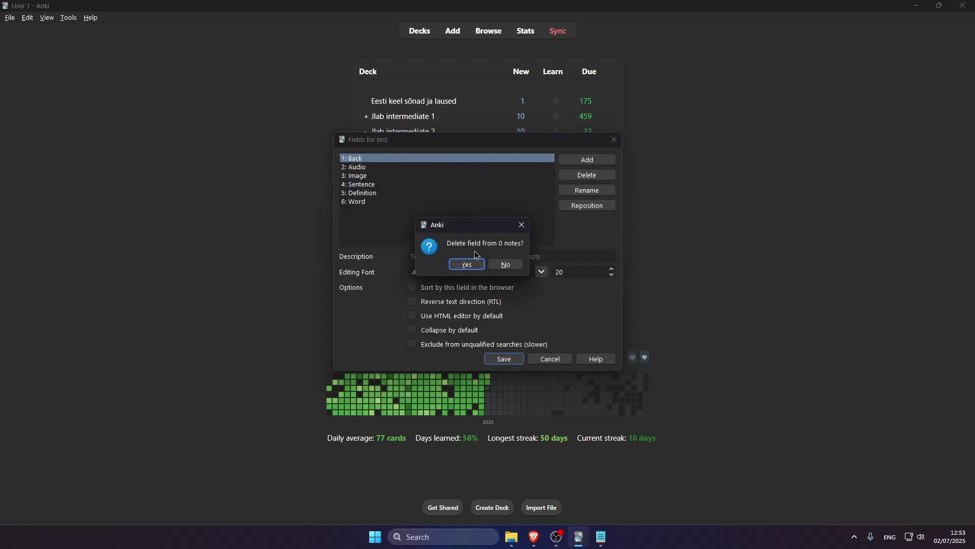
click(466, 265)
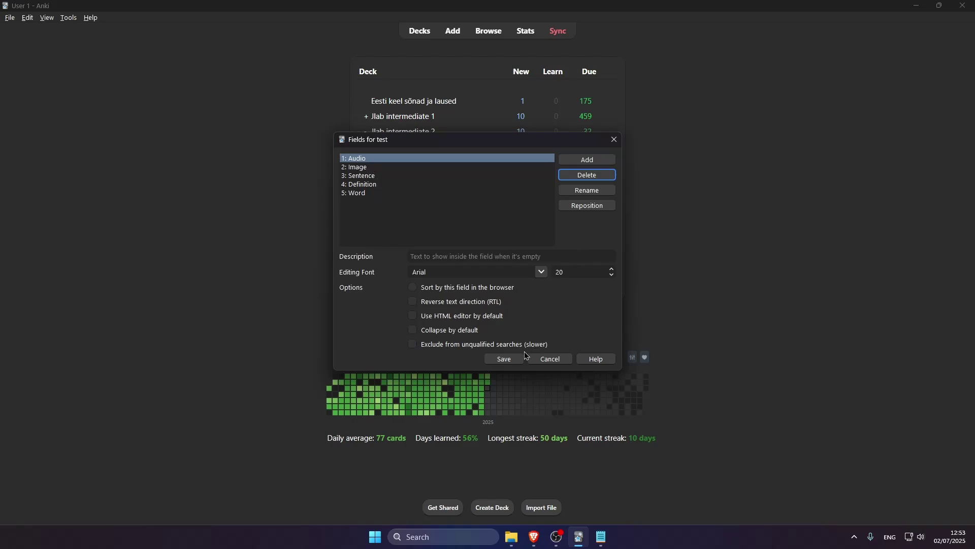
click(511, 364)
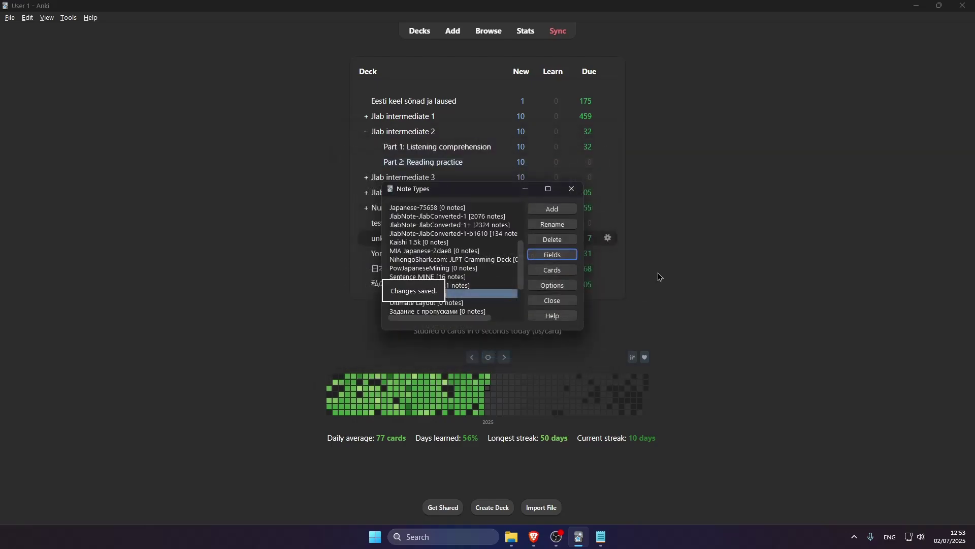
Close the note types manager and create a deck named testttt
click(570, 190)
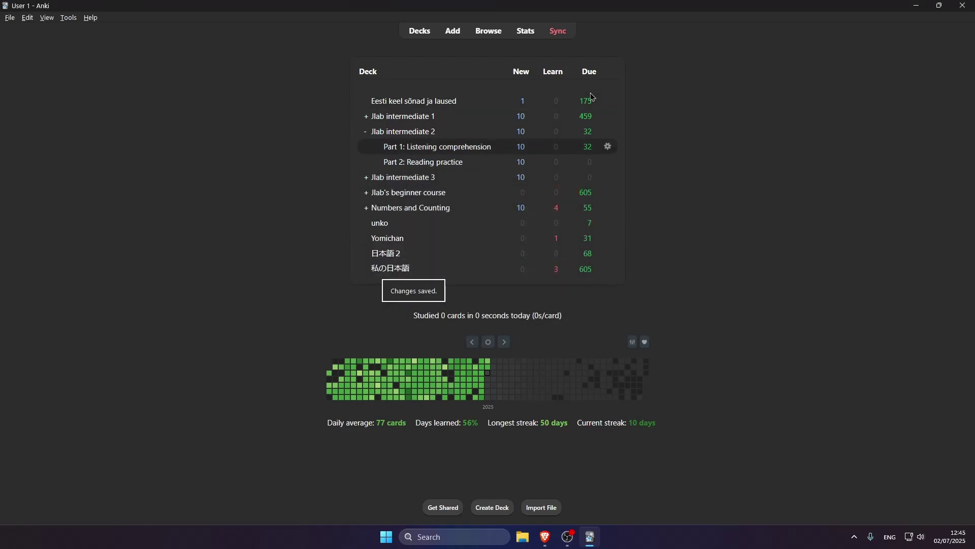
click(502, 508)
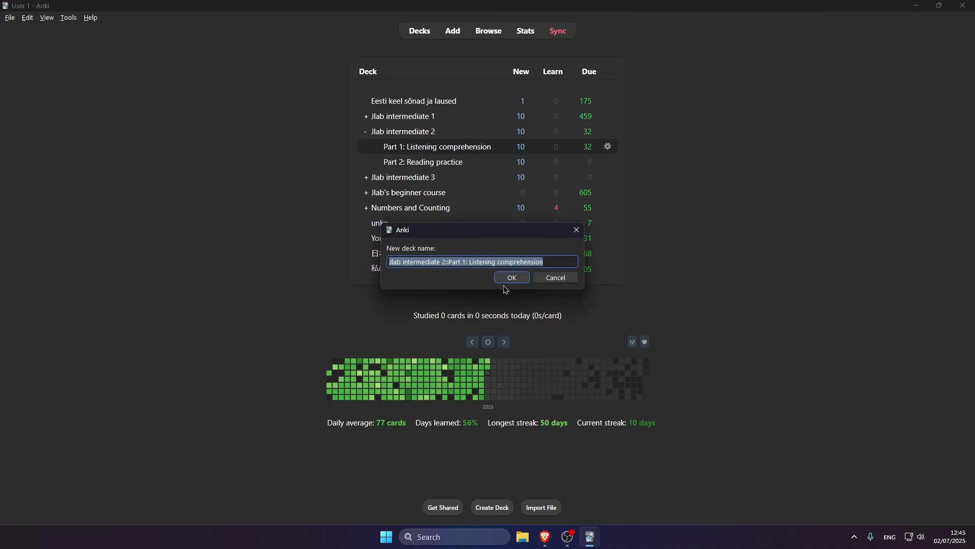
text(testttt)
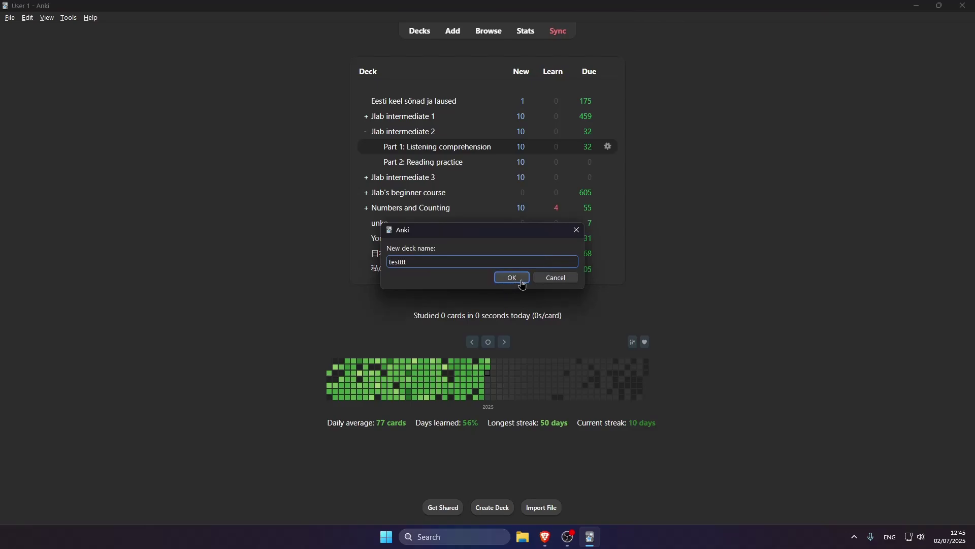
click(517, 277)
Open the Add window for the testttt deck with the test note type selected
click(387, 238)
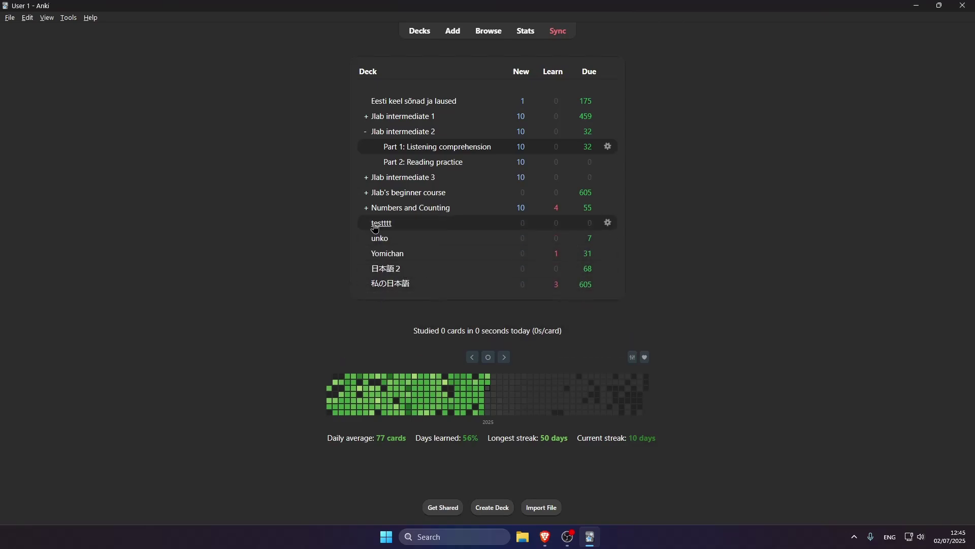
click(454, 32)
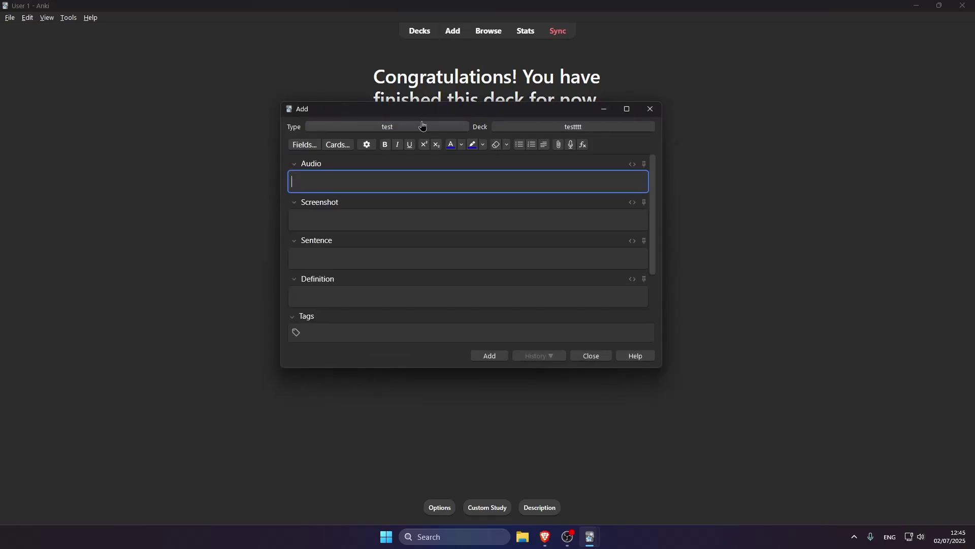
click(434, 130)
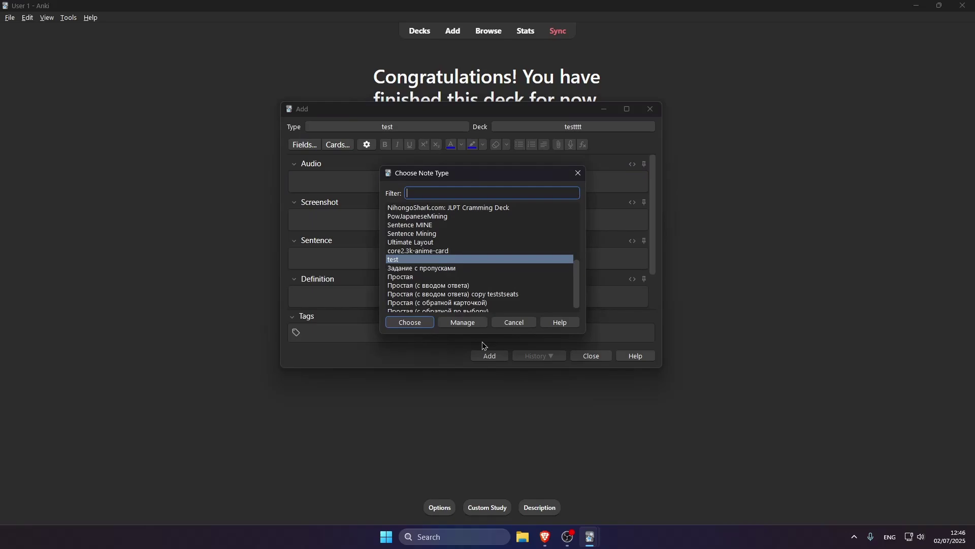
click(397, 324)
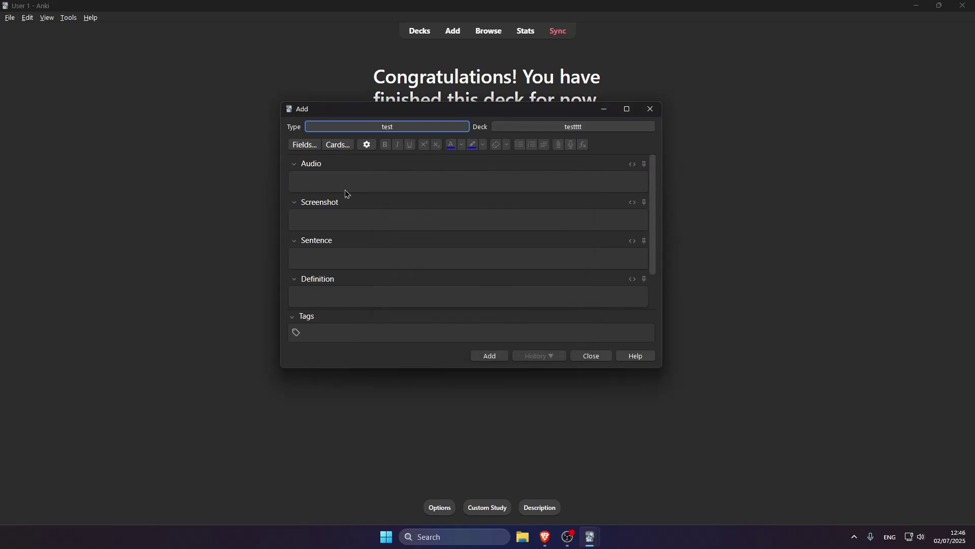
Replace the test card's front template with the Audio, Image and Sentence layout
click(343, 148)
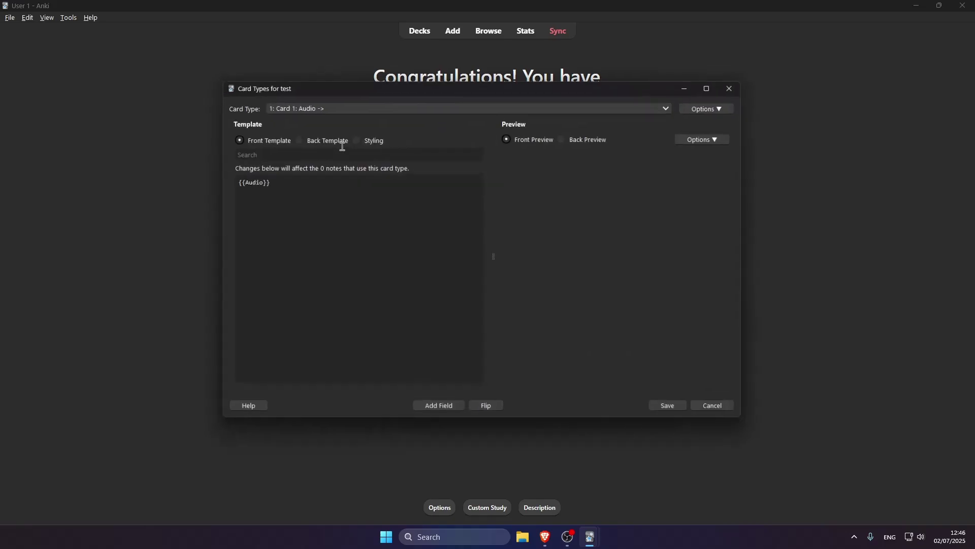
click(418, 187)
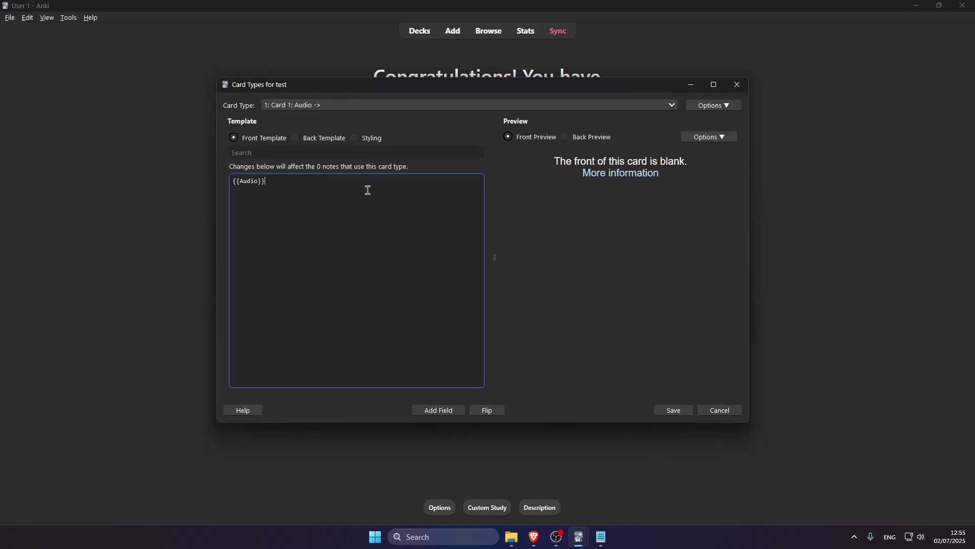
key(ctrl+a)
text({{Audio}}<br> {{Image}}<br><br> {{Sentence}})
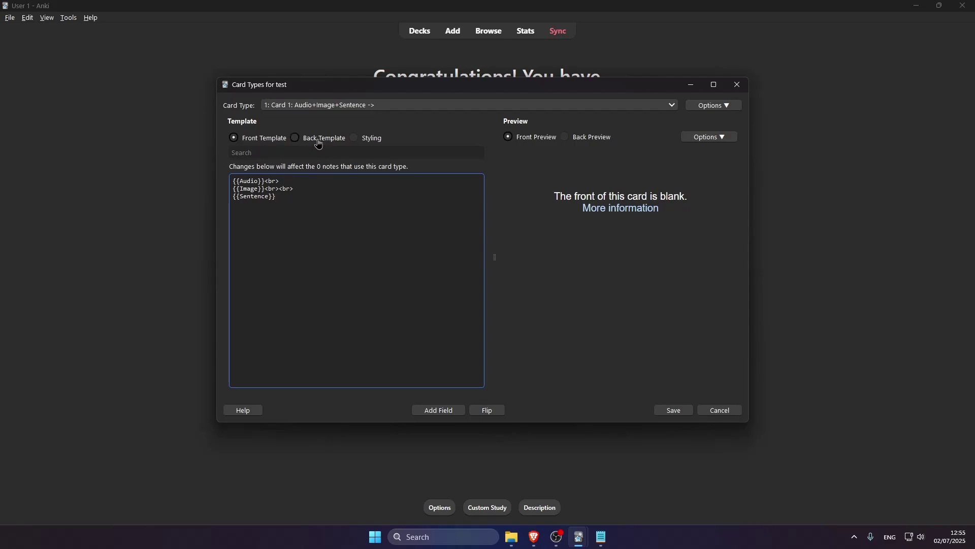
Replace the back template with the Definition and Word layout and save the templates
click(319, 140)
drag(303, 198, 199, 169)
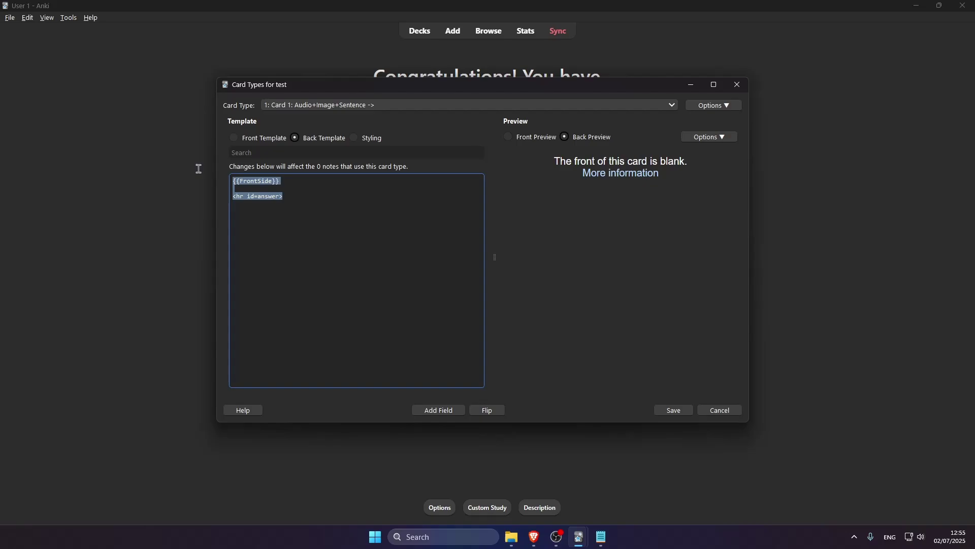
text({{FrontSide}}  <hr id=answer> <P align=left>{{Definition}}</P><br> {{Word}})
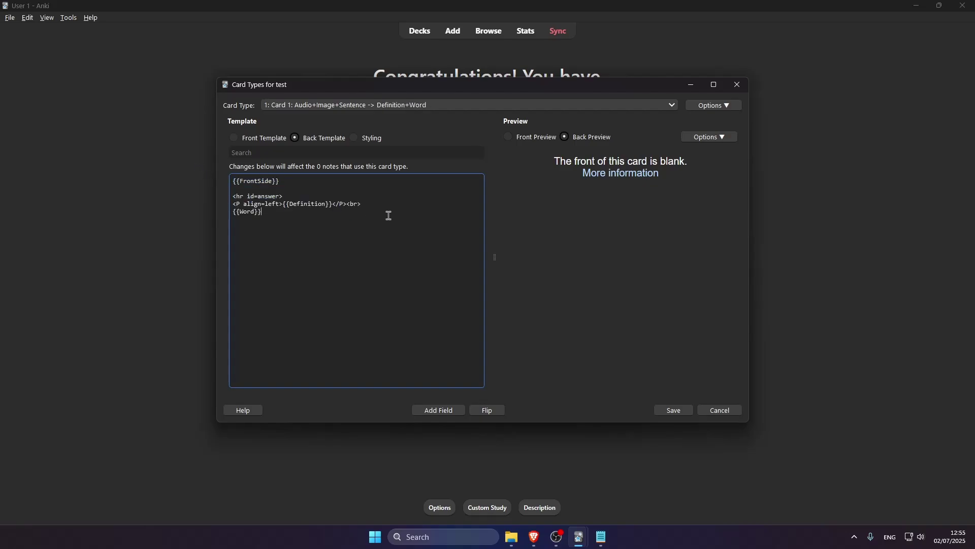
click(675, 411)
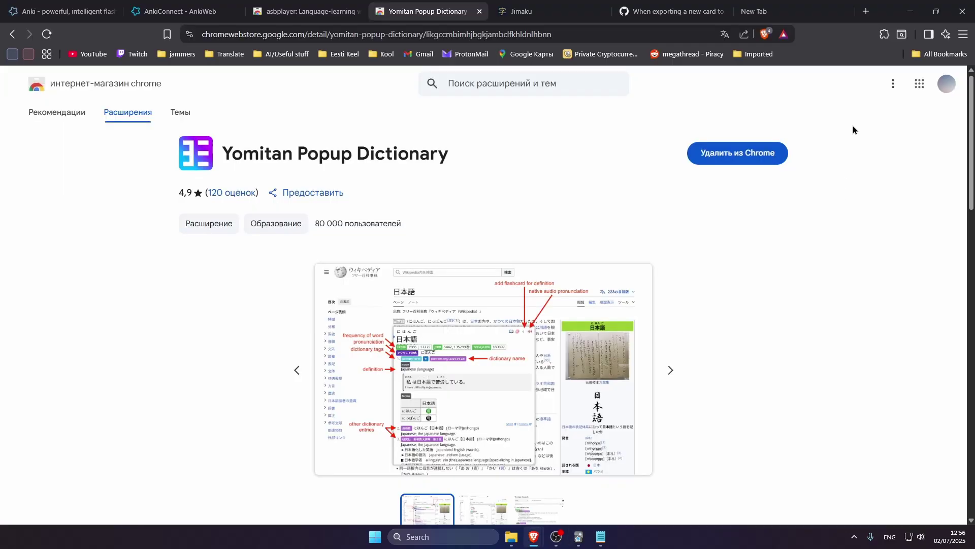
Open Yomitan's settings page from the Chrome extensions menu
click(884, 34)
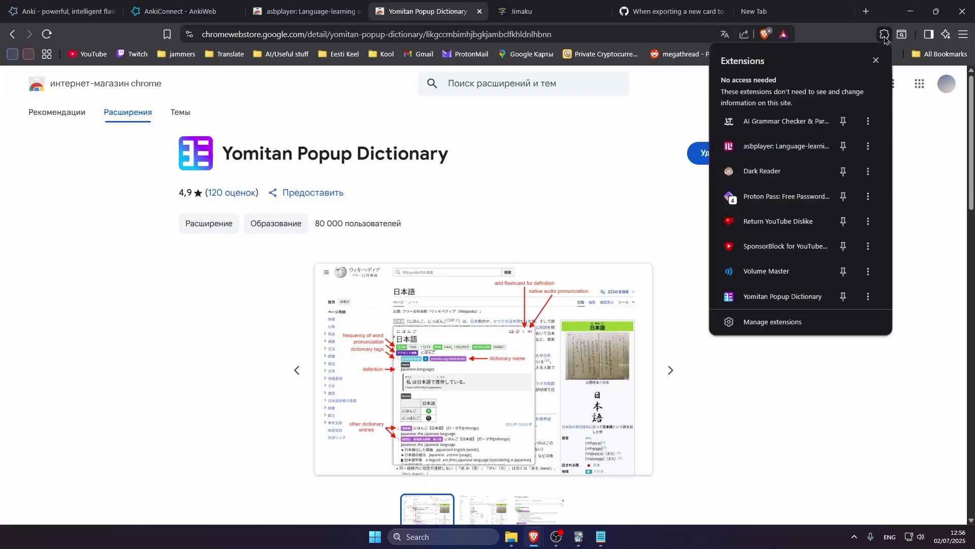
click(779, 295)
click(829, 105)
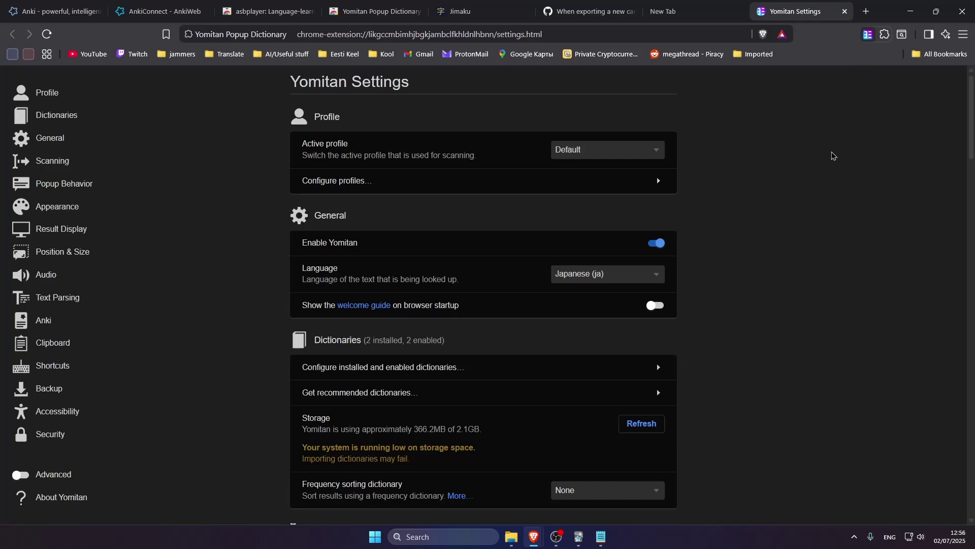
scroll(316, 232, down, 1)
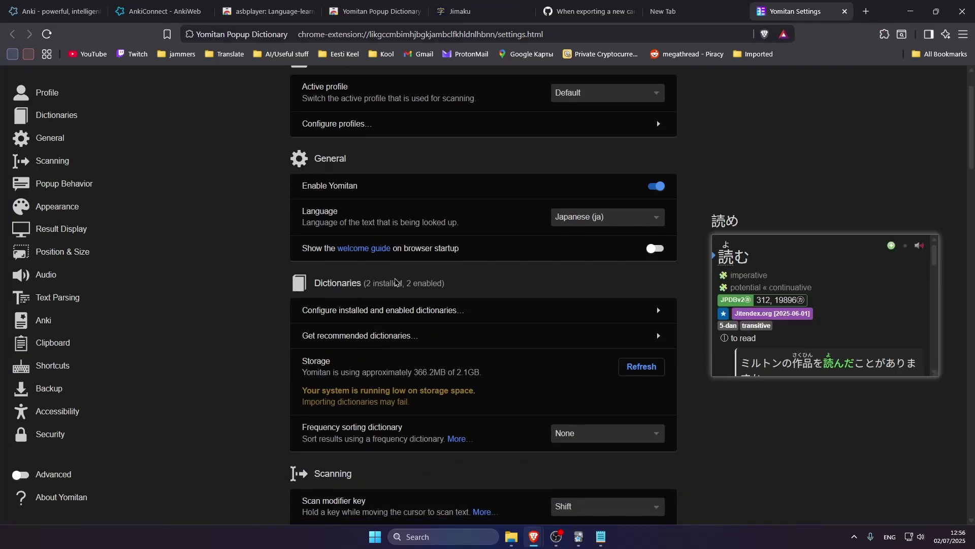
scroll(398, 282, down, 1)
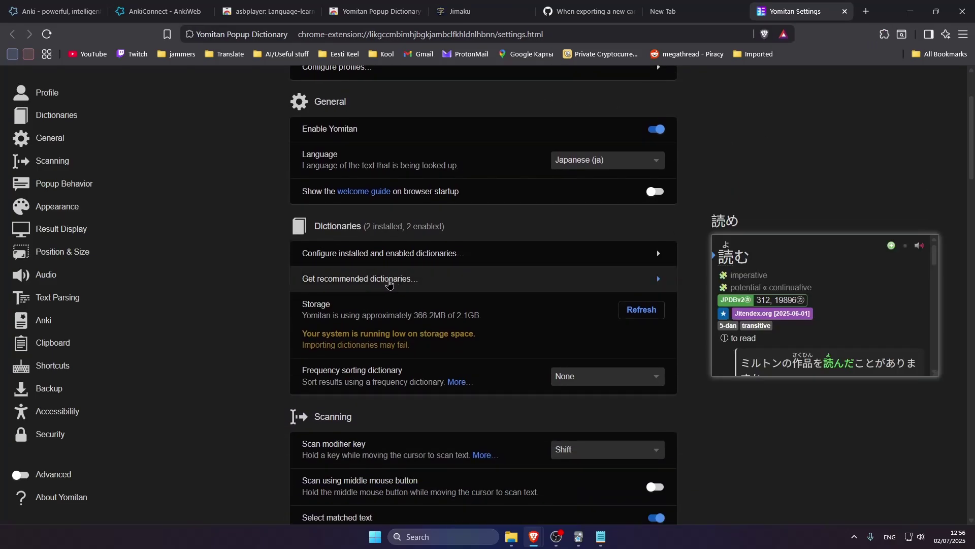
Browse Yomitan's recommended dictionaries list, then close it
click(387, 283)
drag(334, 245, 371, 245)
scroll(491, 258, down, 3)
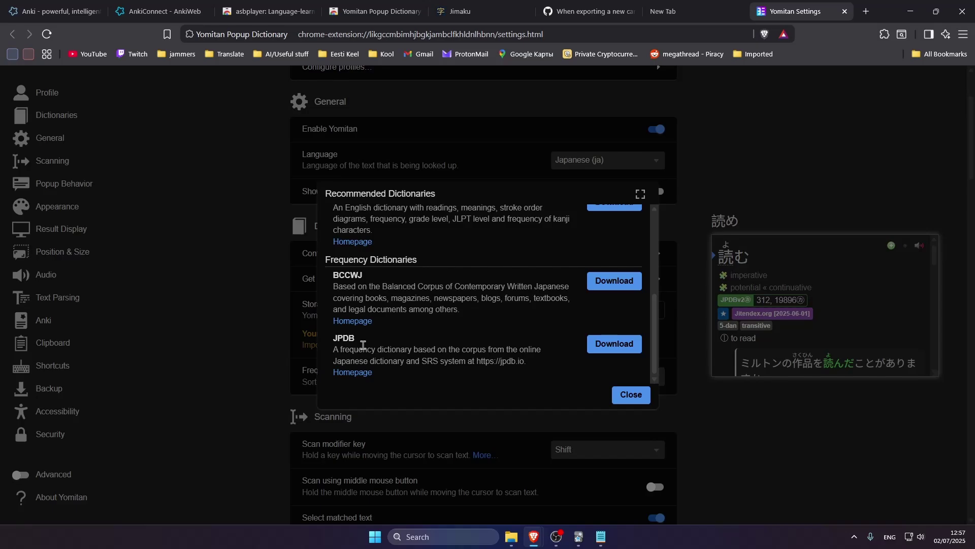
key(Escape)
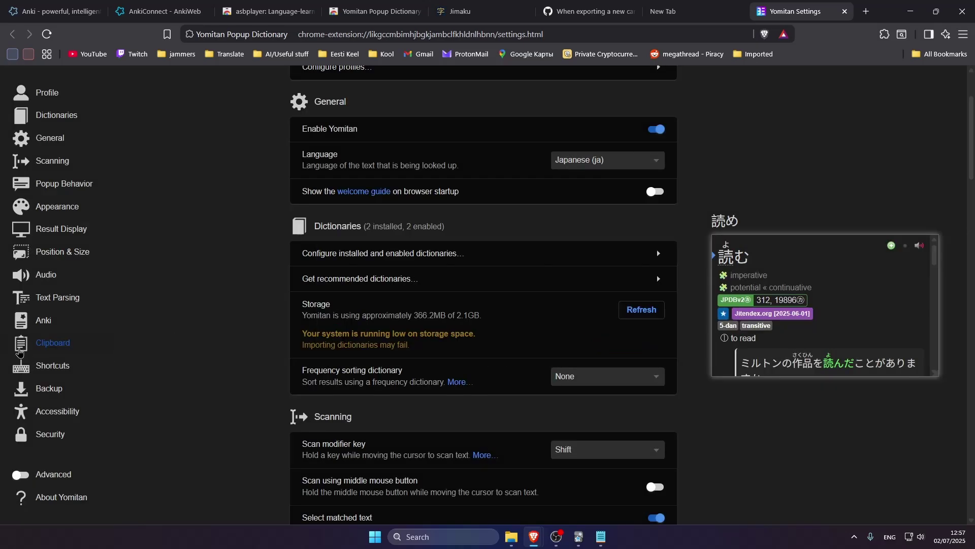
Review Yomitan's Anki card setup, checking the Sentence and Word marker options without changing them
click(43, 320)
scroll(390, 280, up, 1)
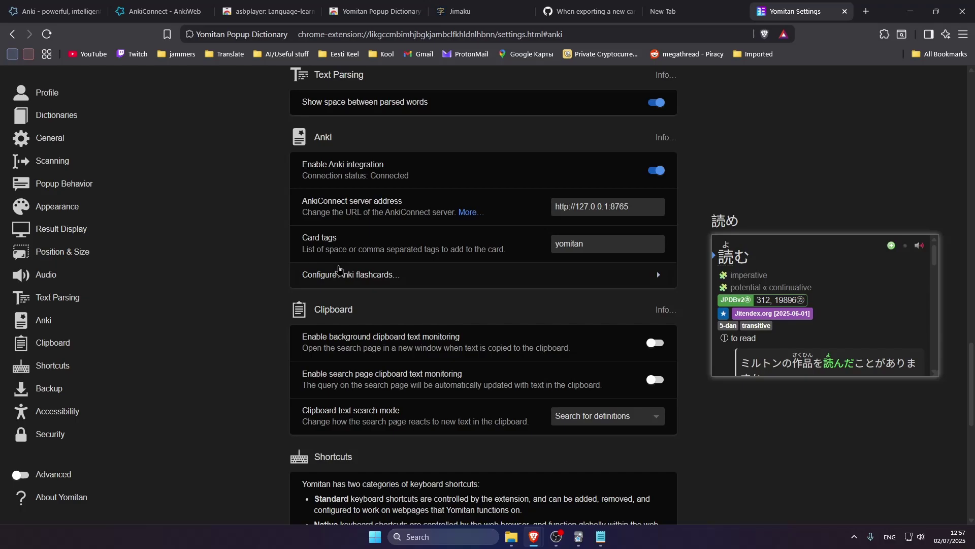
click(438, 278)
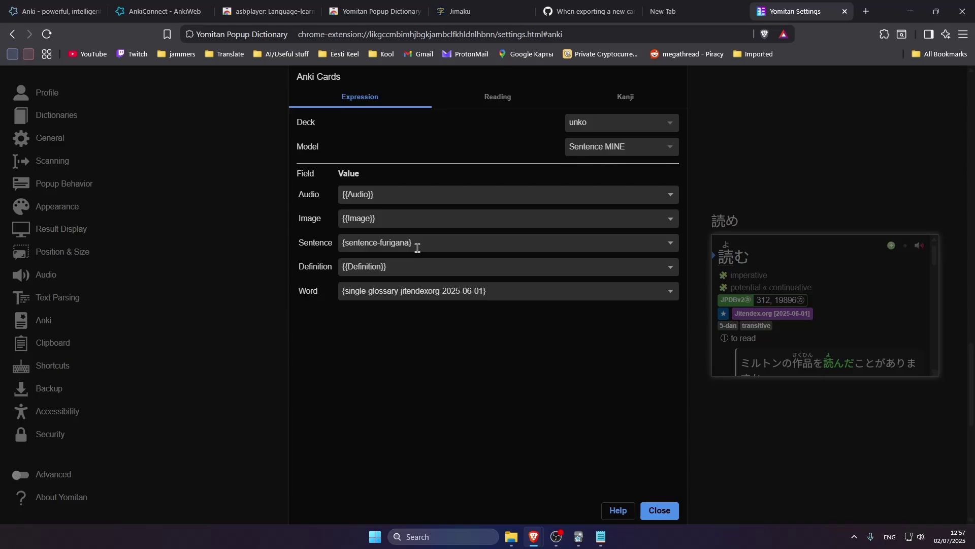
click(671, 248)
scroll(614, 359, down, 4)
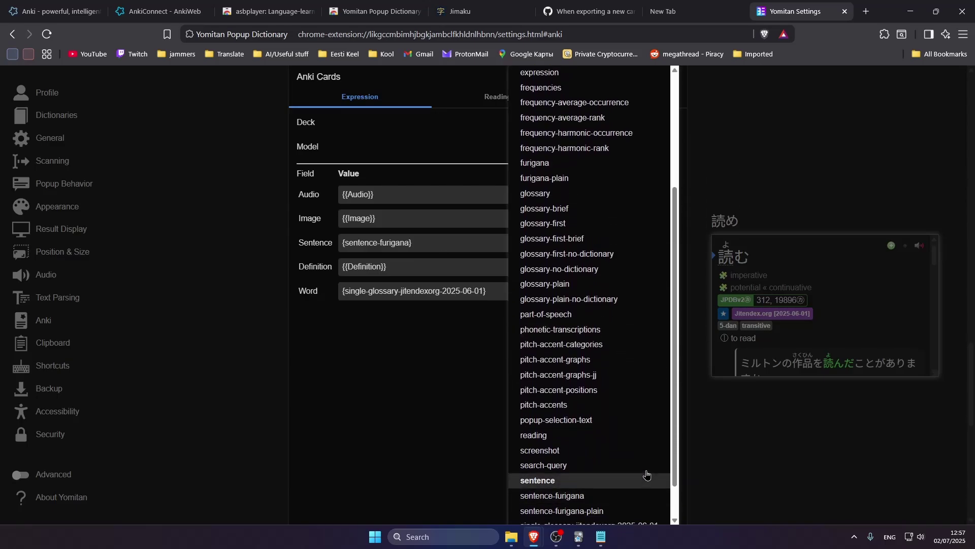
click(327, 333)
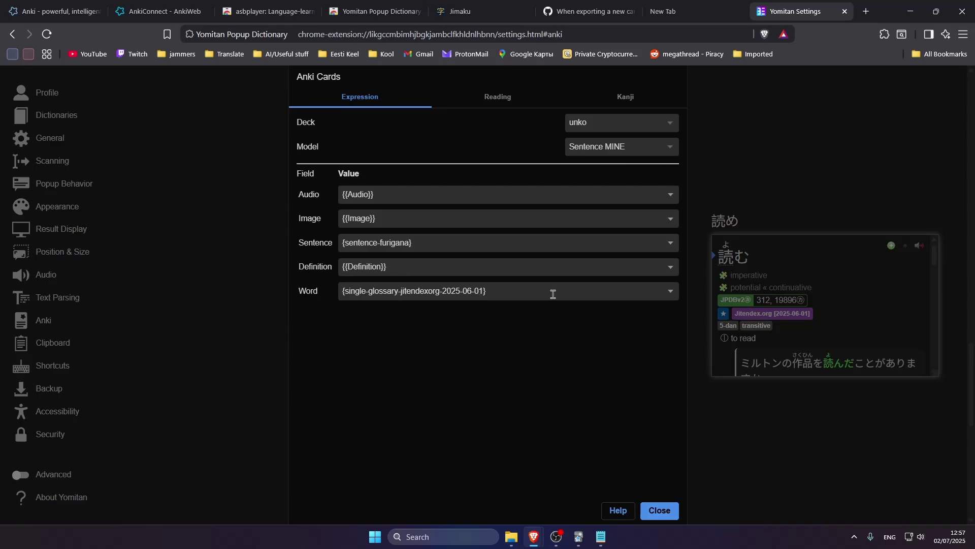
click(670, 291)
scroll(625, 287, down, 5)
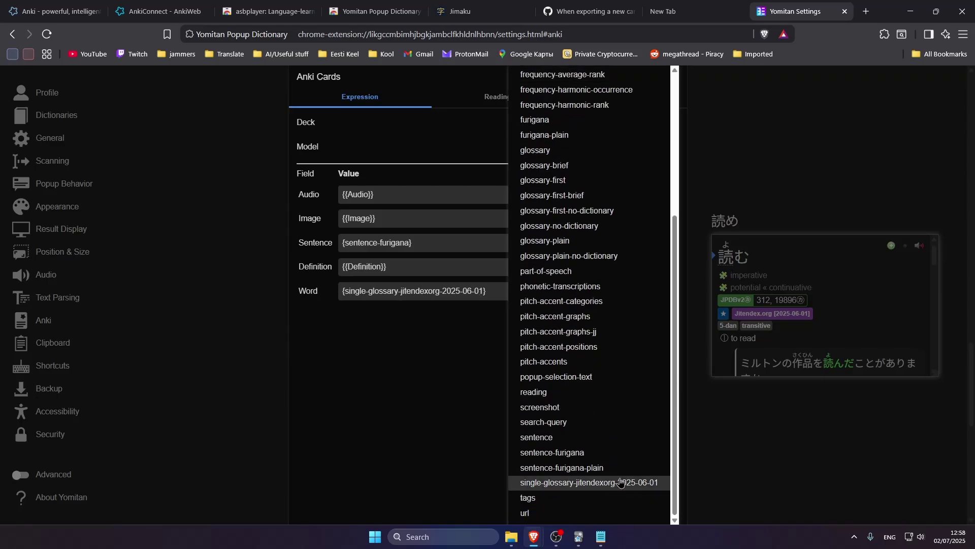
click(701, 278)
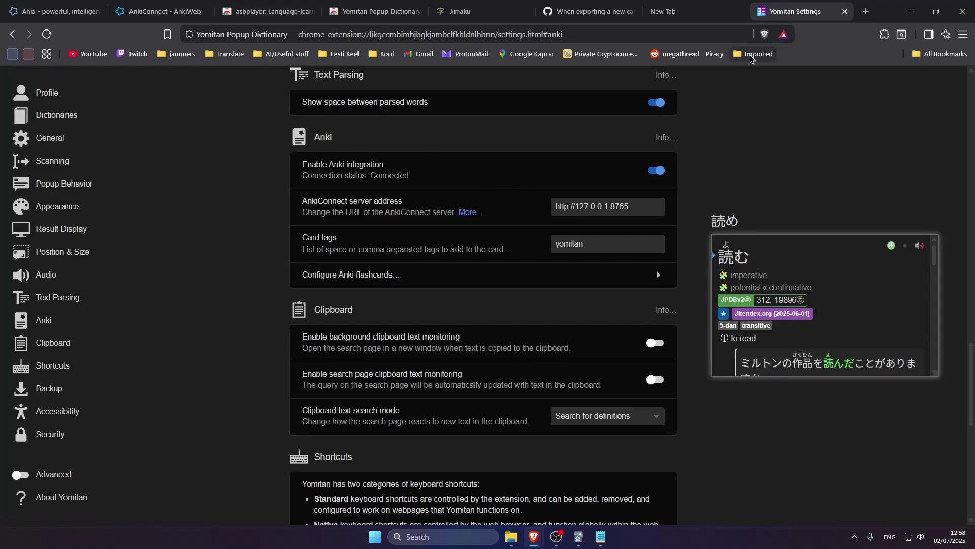
Open the asbplayer popup's Anki settings and check the Image field's mapping options unchanged
click(884, 34)
click(790, 148)
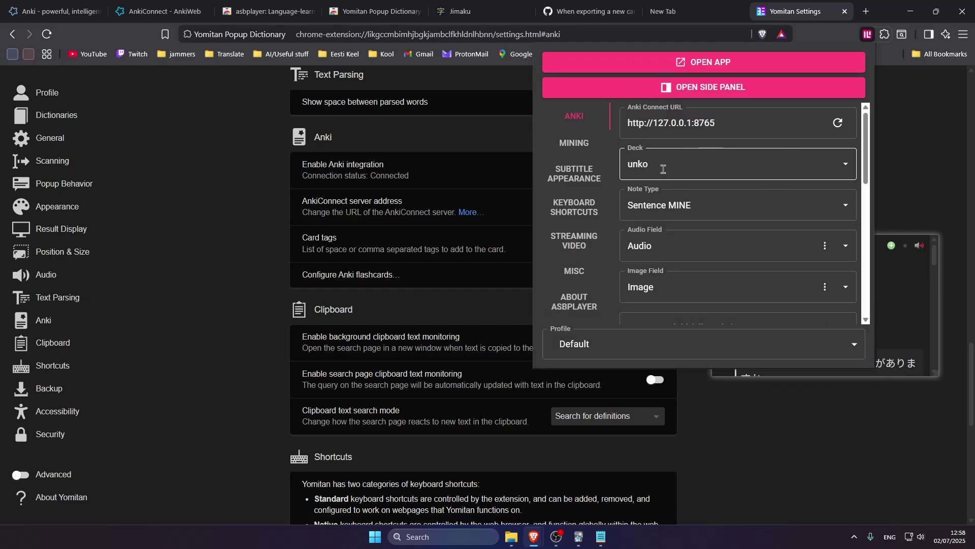
scroll(709, 205, down, 1)
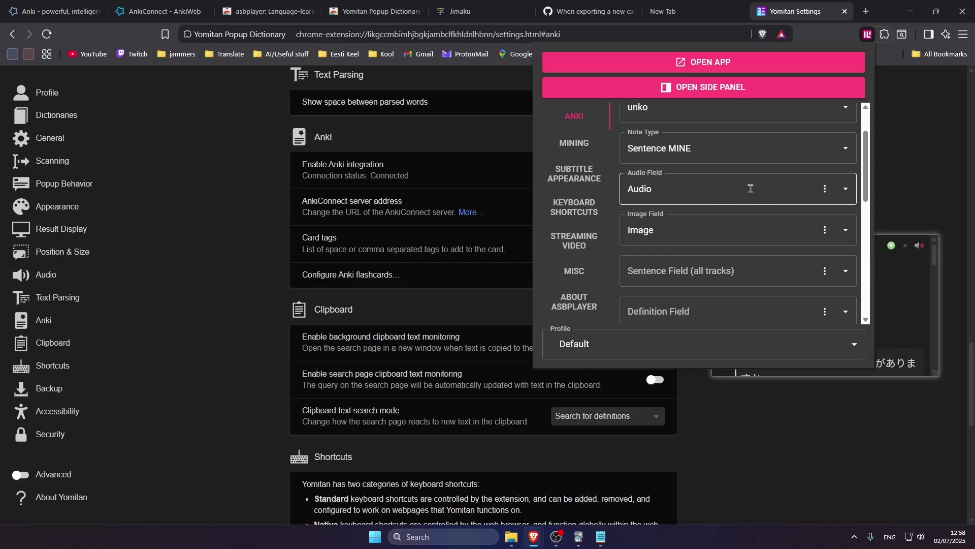
drag(867, 169, 866, 189)
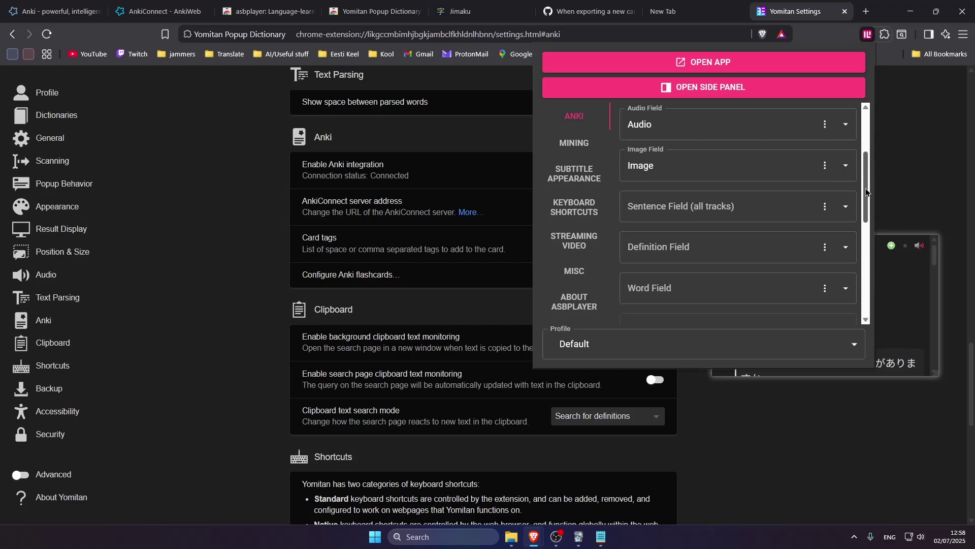
click(825, 165)
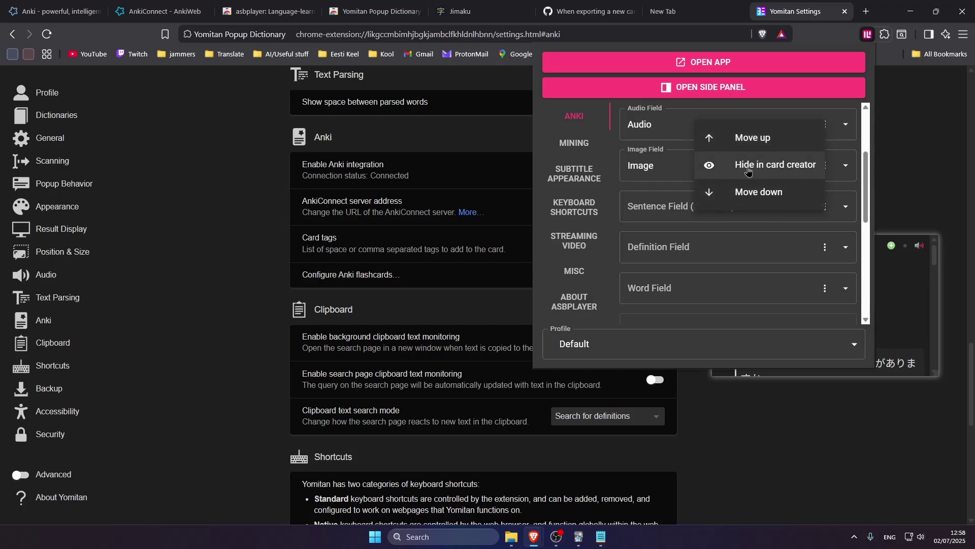
click(635, 192)
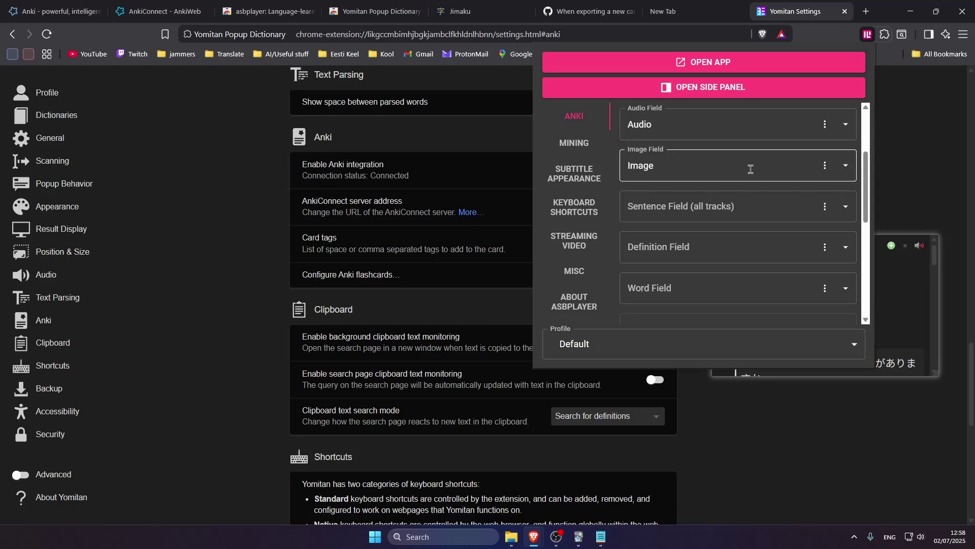
click(700, 164)
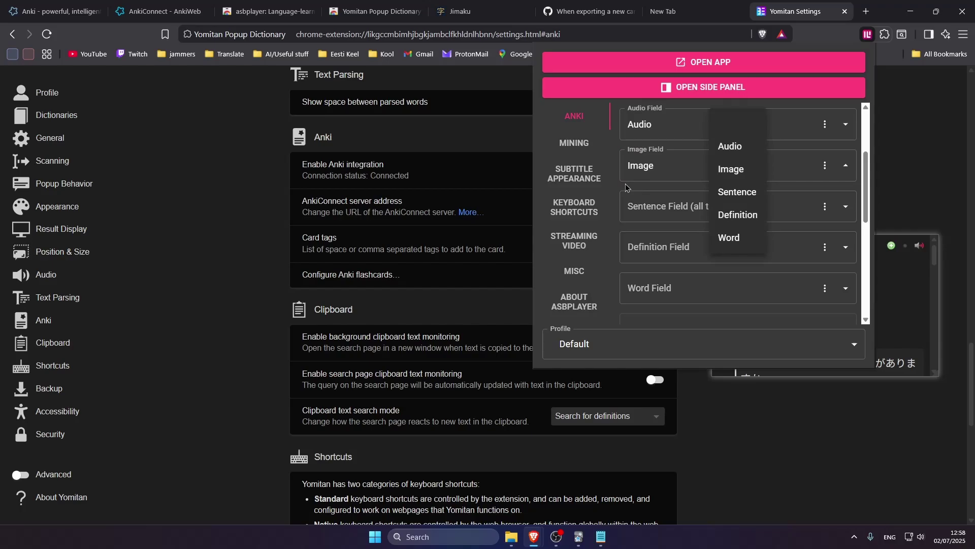
key(Escape)
Check the Sentence and Definition field mappings, then return to the Dress-Up Darling video tab
drag(866, 183, 868, 206)
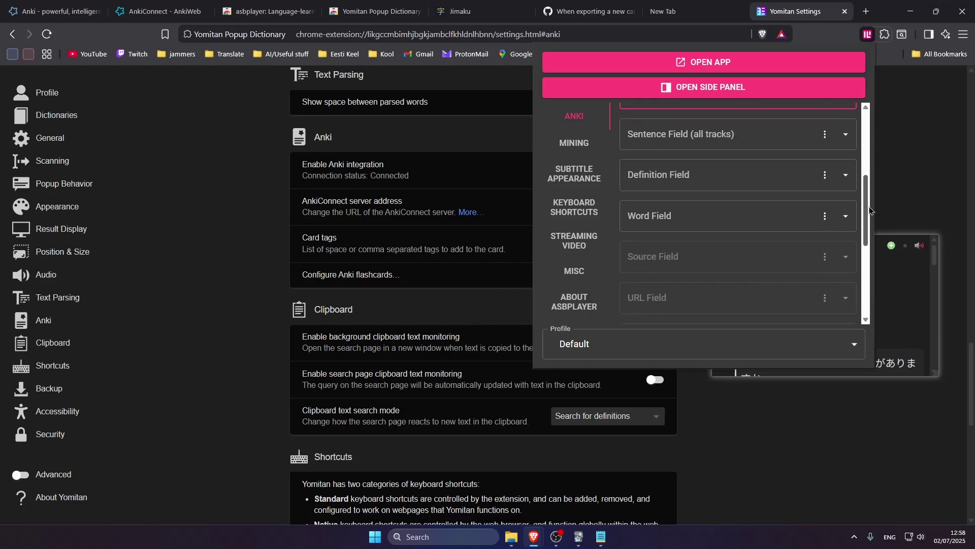
click(743, 144)
click(706, 175)
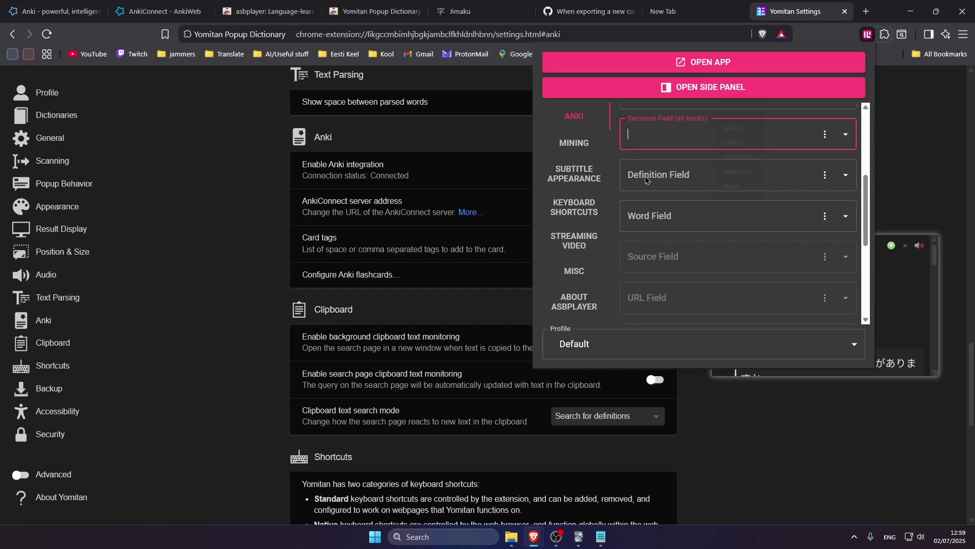
click(654, 217)
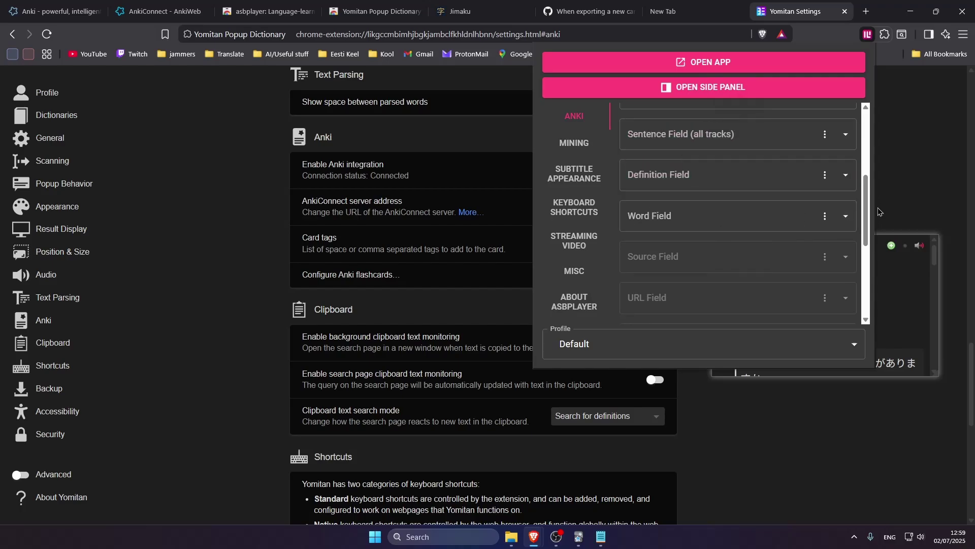
drag(865, 208, 875, 288)
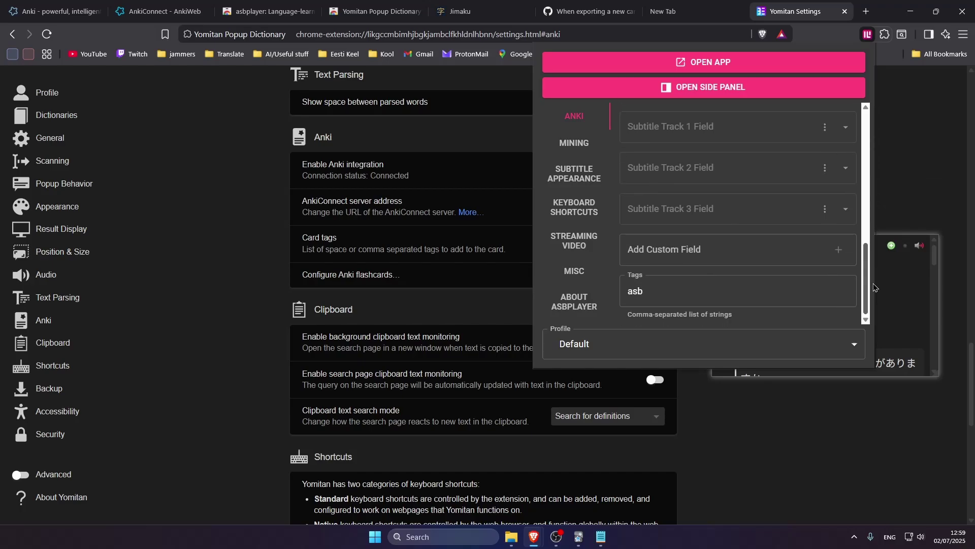
key(ctrl+shift+Tab)
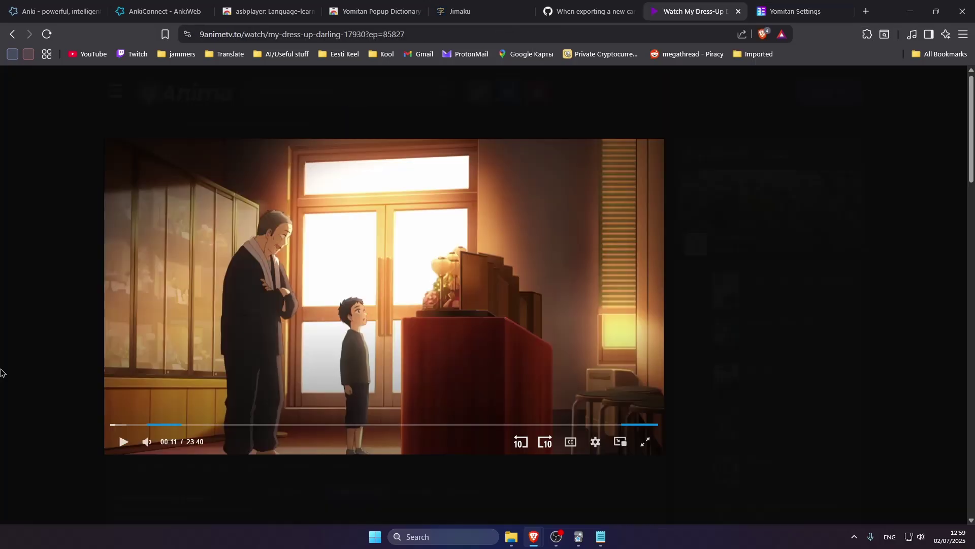
Search Jimaku for 'sono' and save the Sono Bisque Doll episode 01 .ass subtitle to Downloads
click(466, 13)
click(181, 112)
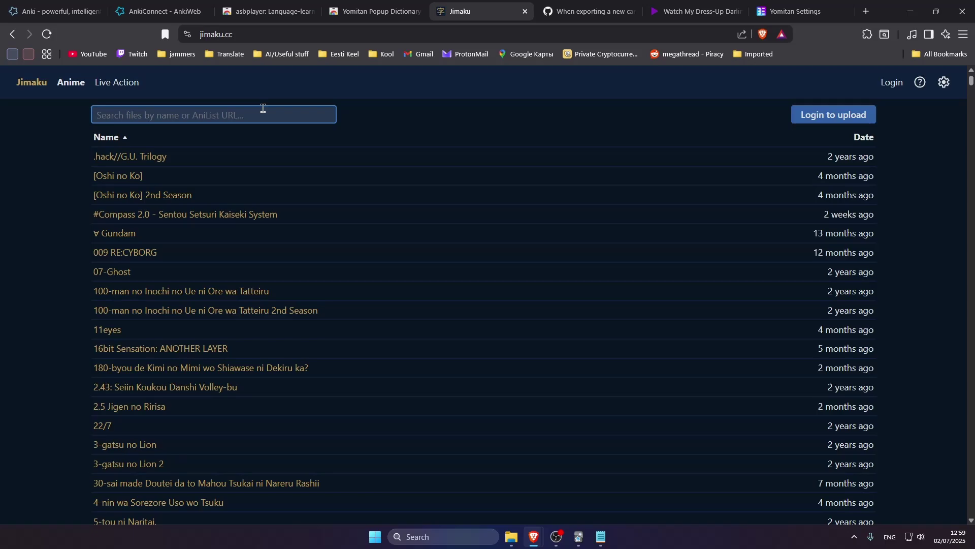
text(sono)
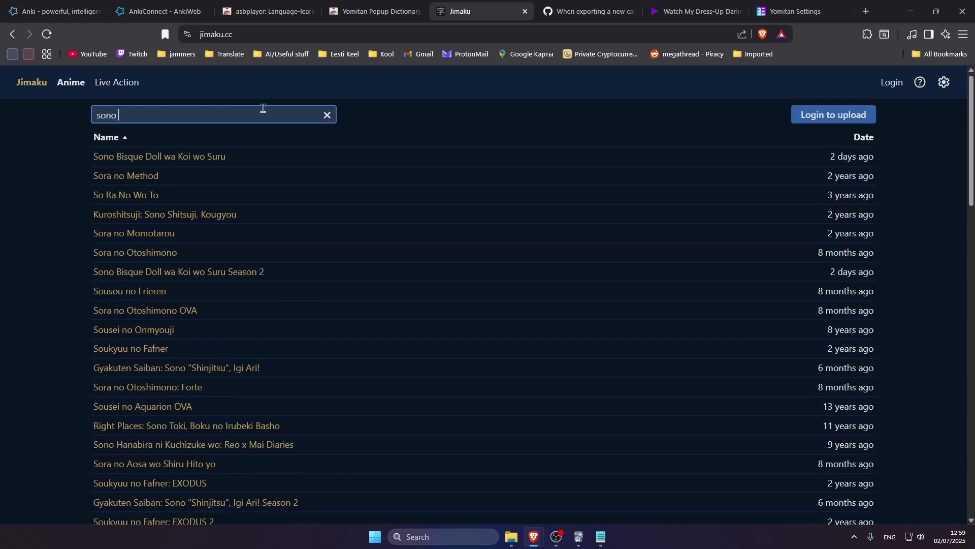
click(274, 156)
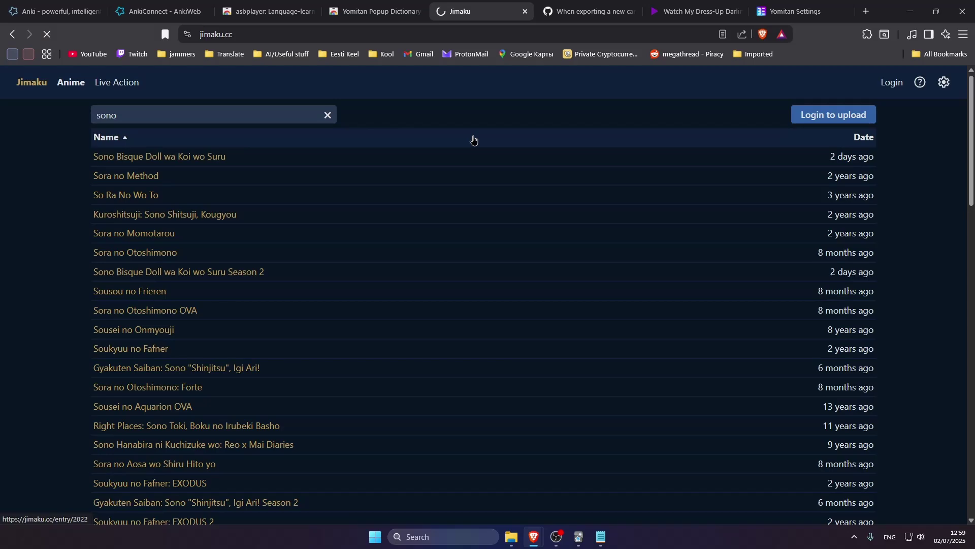
click(307, 228)
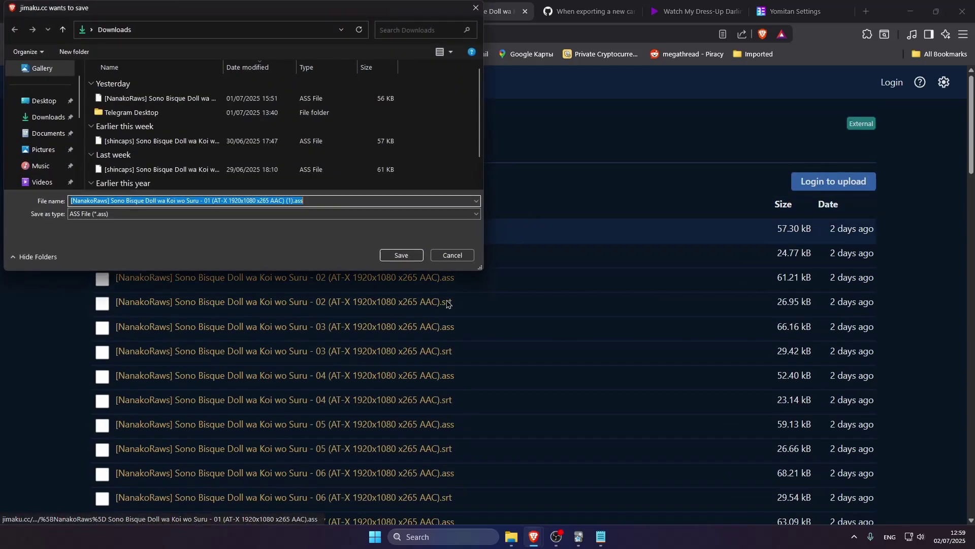
click(397, 254)
key(ctrl+Tab)
key(ctrl+Tab)
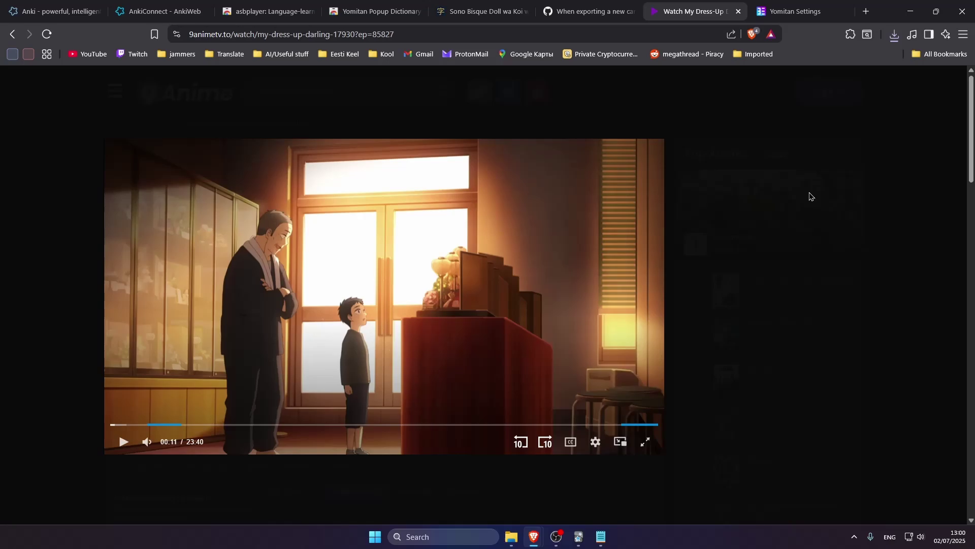
Load the downloaded episode 01 .ass subtitles onto the anime video and play it from the start
key(alt+Tab)
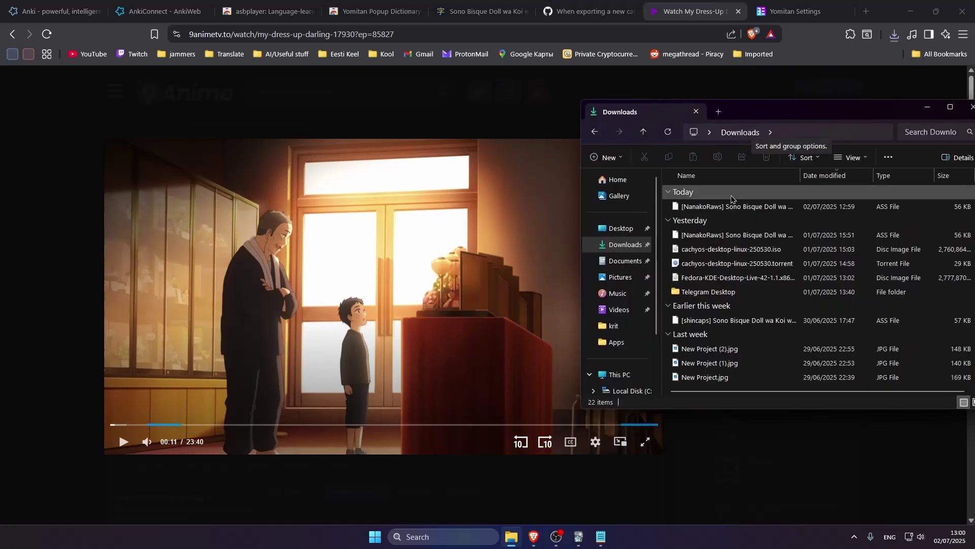
drag(718, 206, 394, 252)
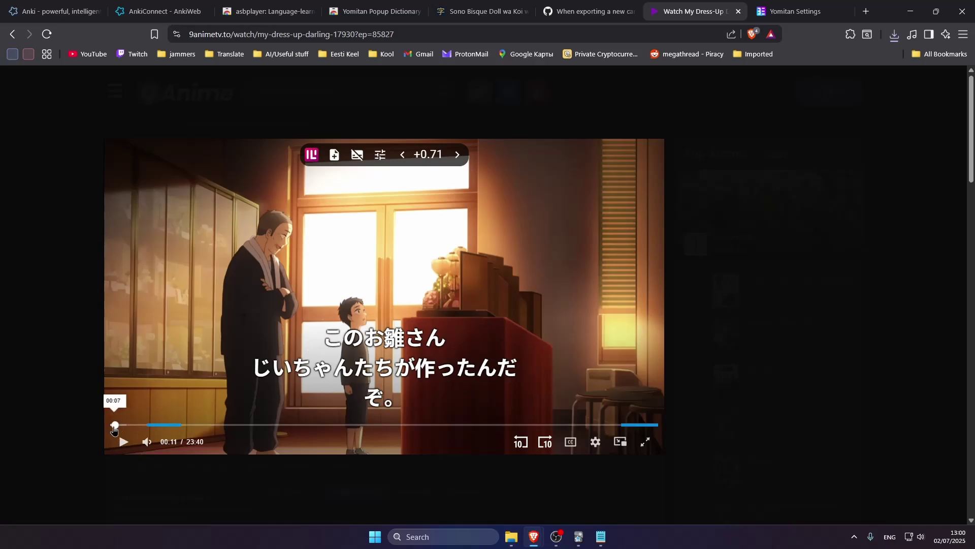
click(112, 425)
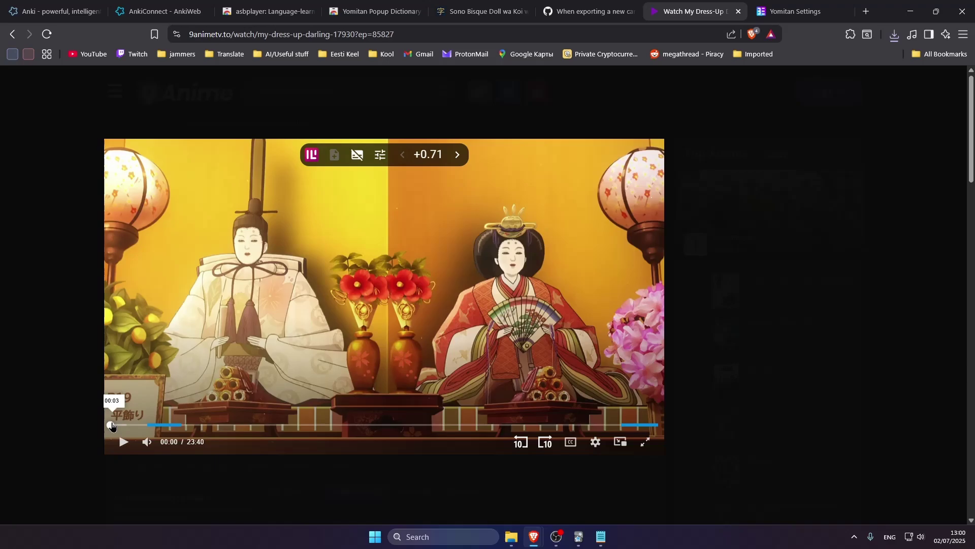
click(123, 442)
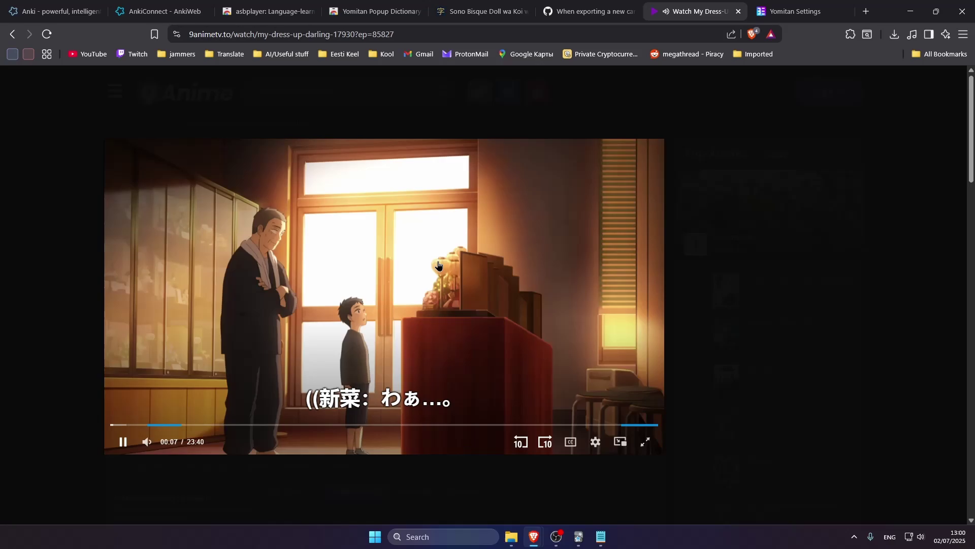
Check the timing at the first spoken line and set the subtitle offset to +0.61 s
click(114, 428)
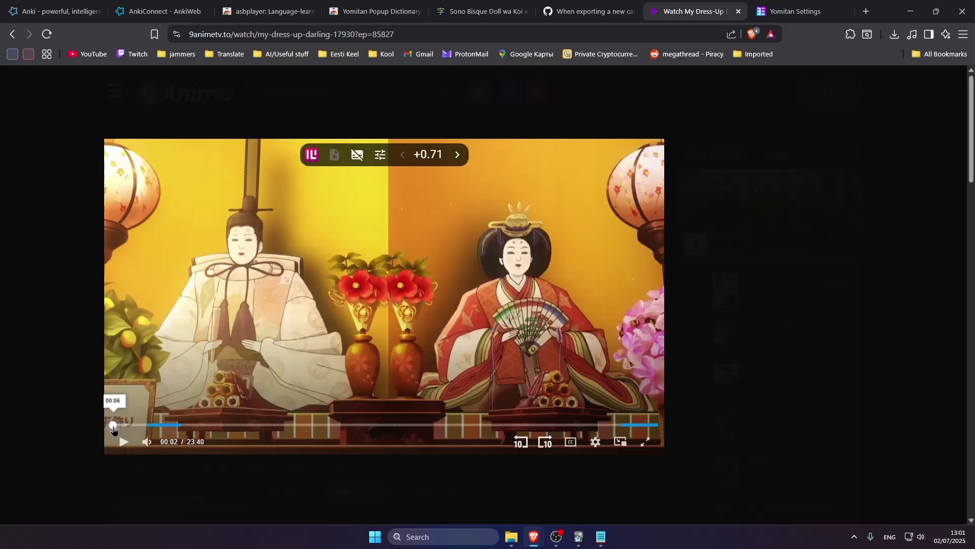
click(113, 425)
key(space)
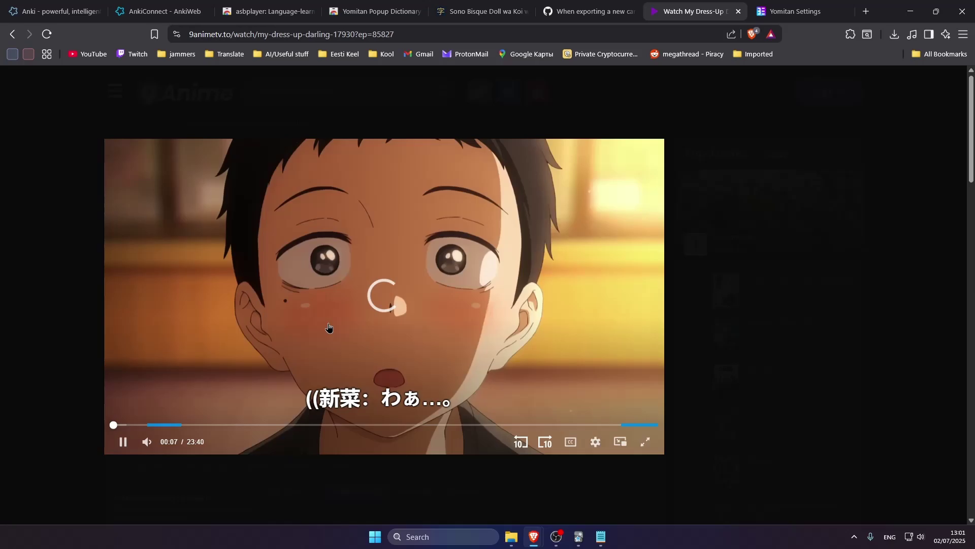
key(space)
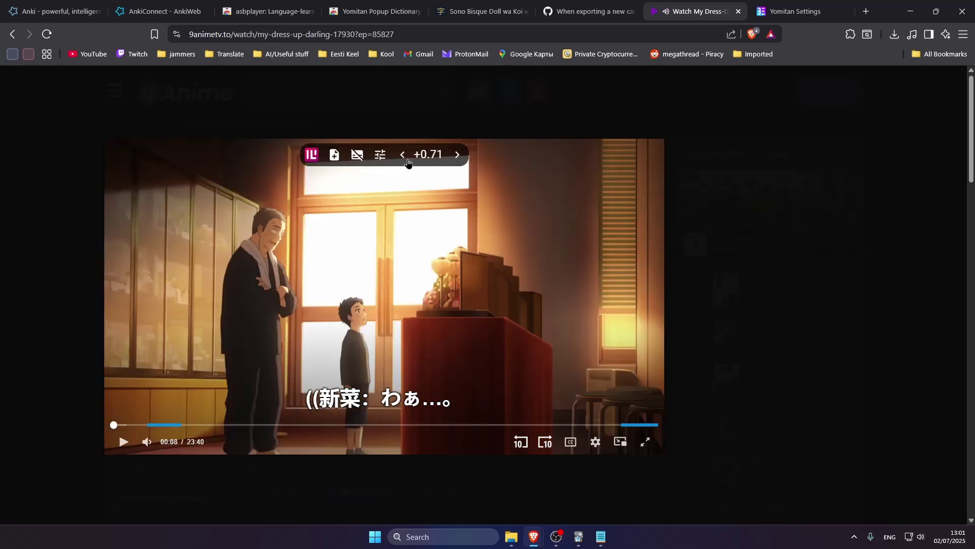
click(407, 161)
click(407, 160)
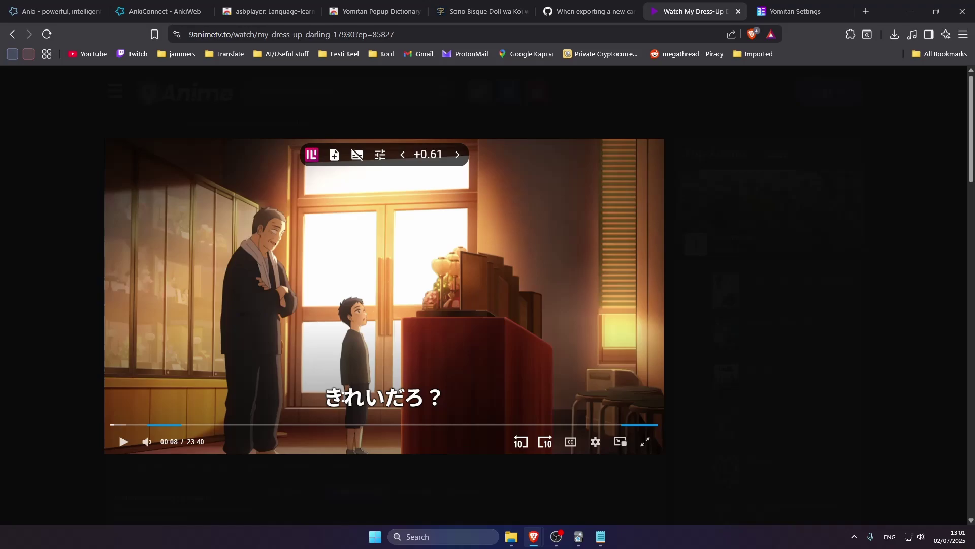
drag(326, 398, 430, 398)
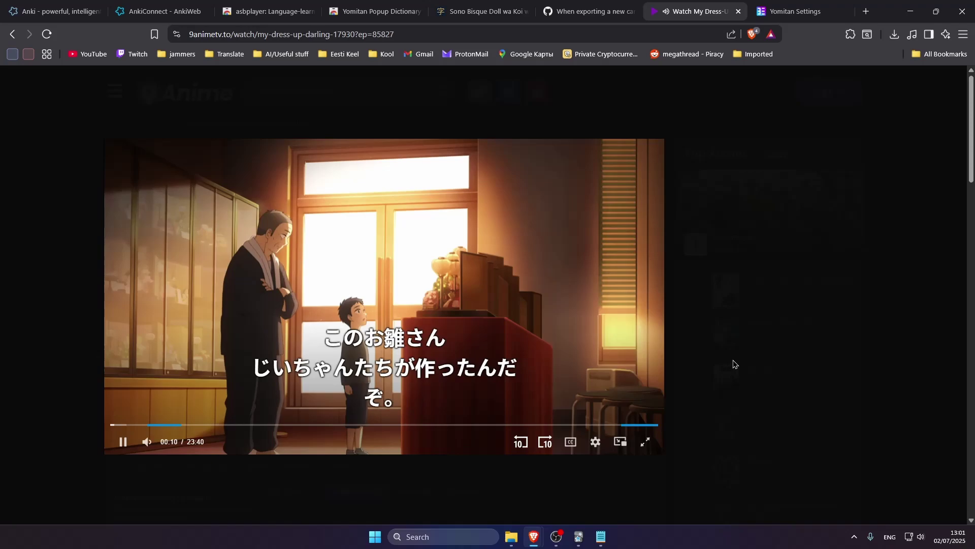
click(656, 241)
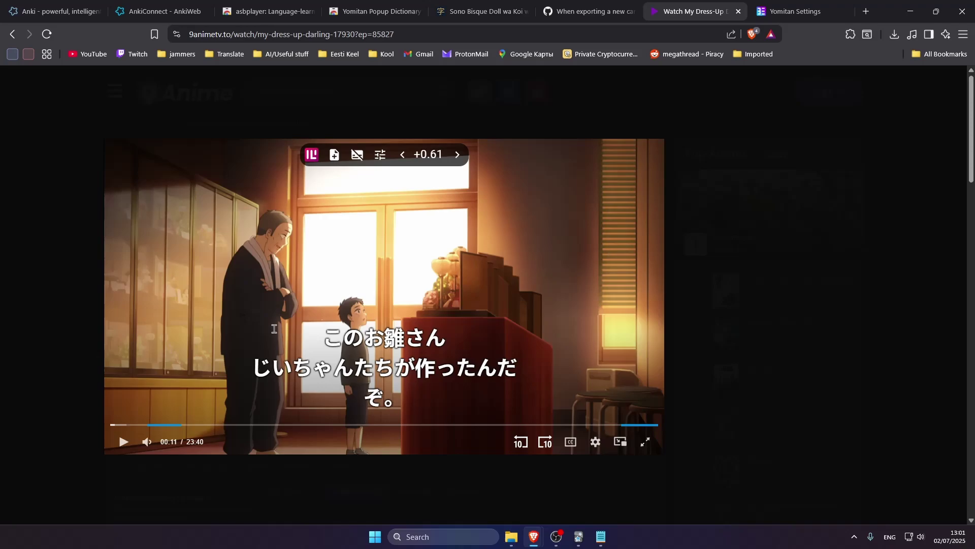
Look up 作った with Yomitan and add a 作る note, which fails with three template render errors
drag(327, 338, 413, 373)
click(404, 391)
mouse_move(421, 368)
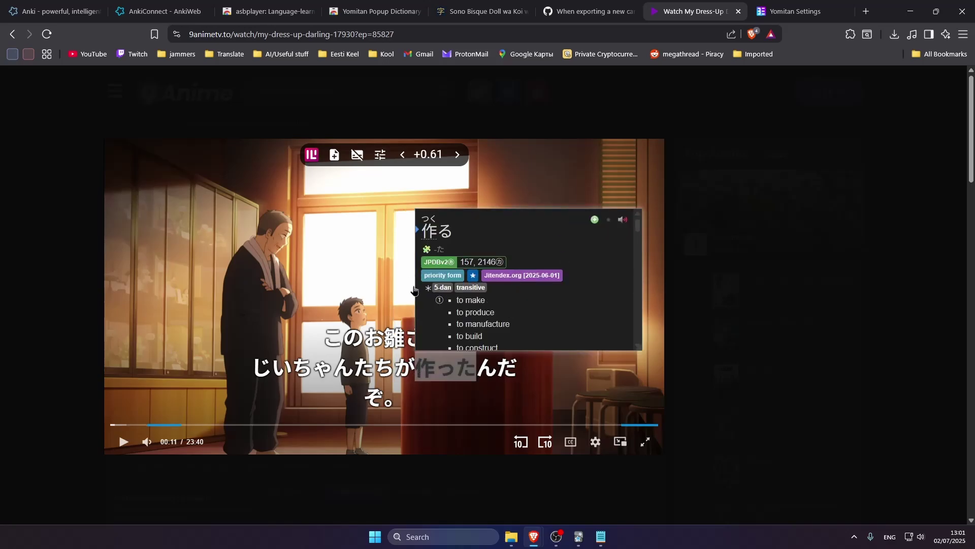
click(595, 220)
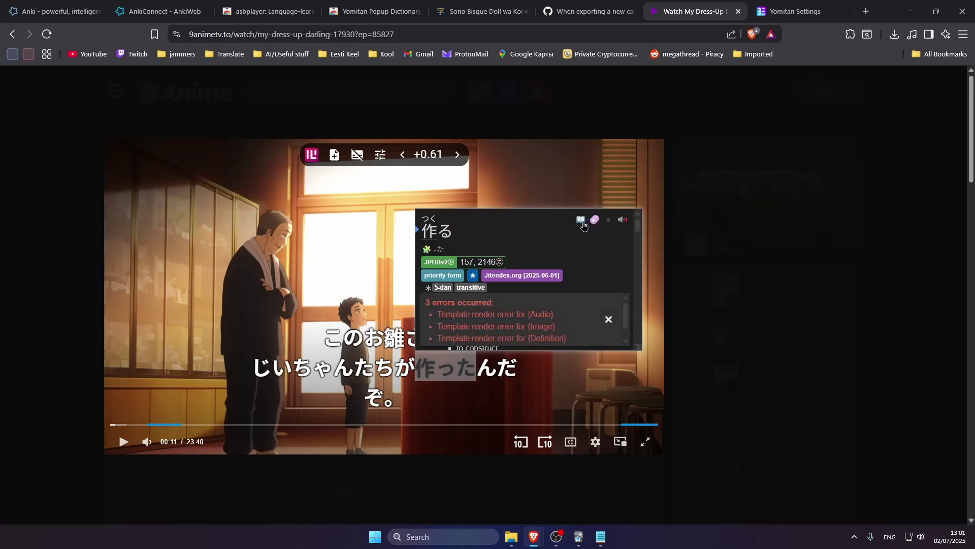
Open the new 作る card in Anki's Browse window and inspect its Sentence field
click(581, 221)
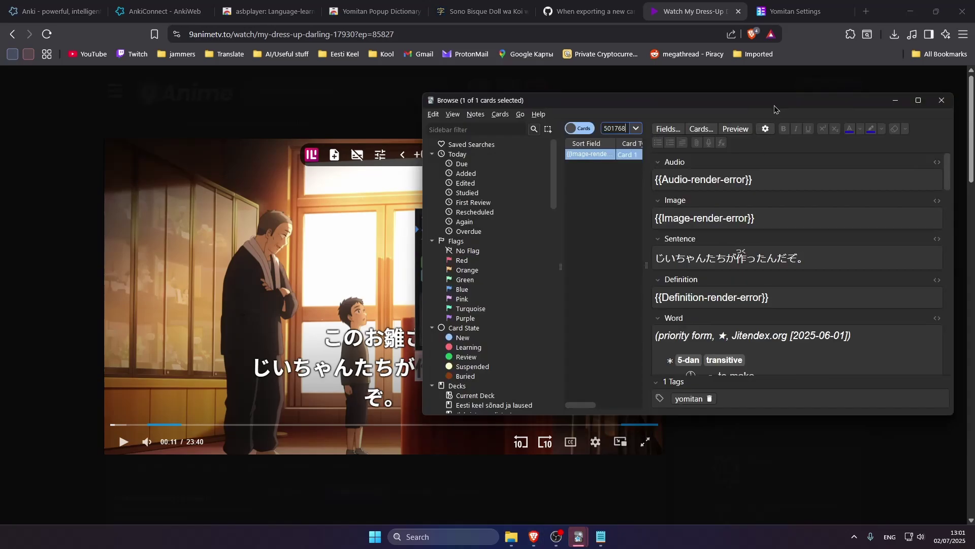
scroll(816, 220, down, 10)
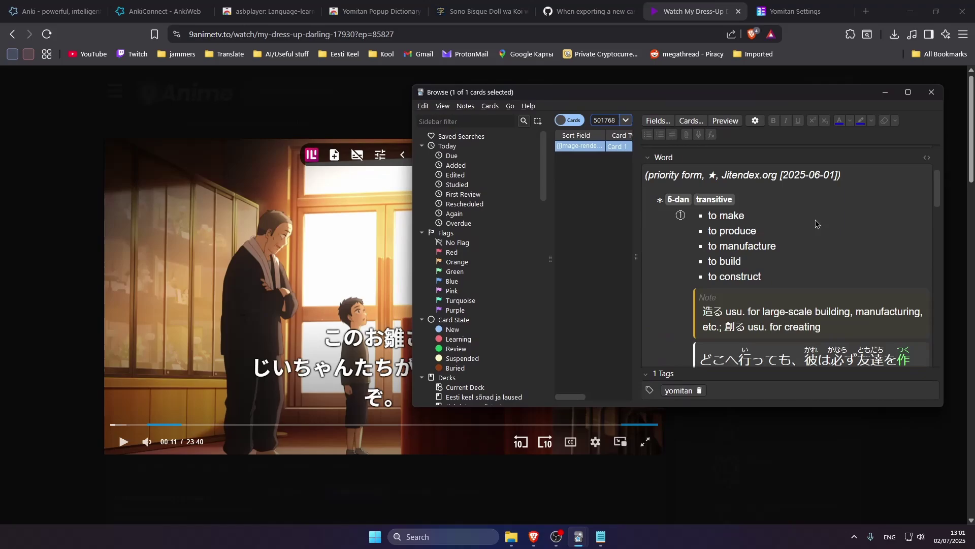
scroll(815, 219, up, 10)
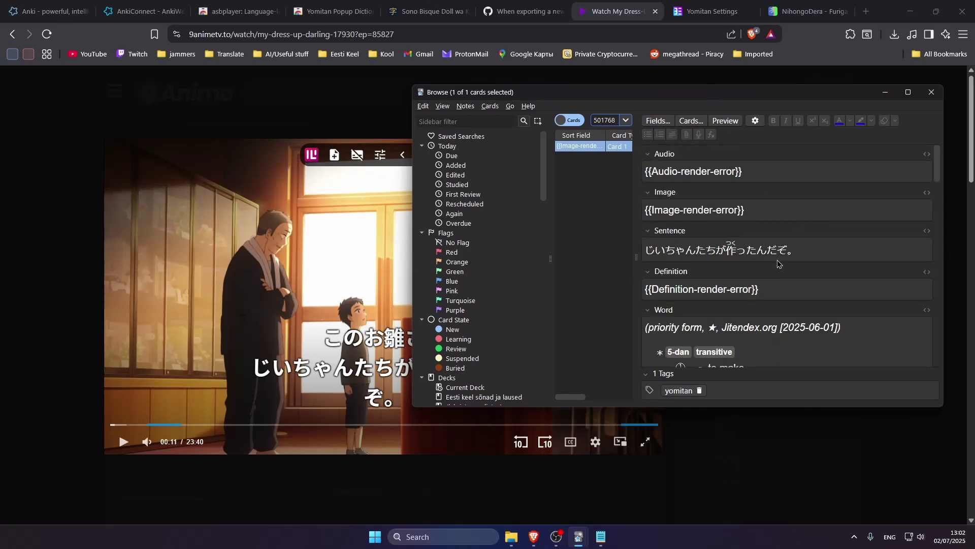
drag(727, 101, 764, 99)
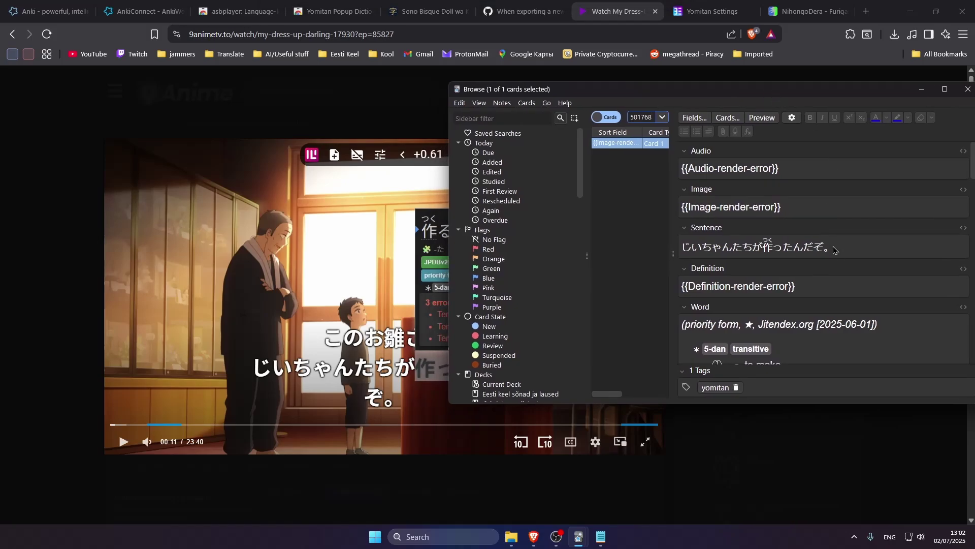
drag(834, 249, 704, 249)
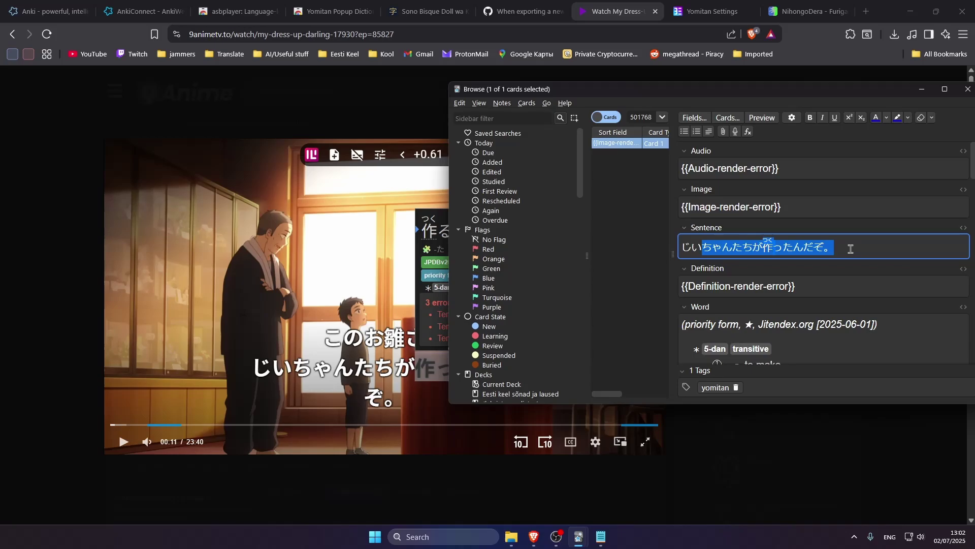
key(ctrl+a)
Paste the two-line subtitle into NihongoDera's Furigana Maker as one line and generate furigana
click(362, 347)
drag(330, 336, 379, 386)
key(ctrl+c)
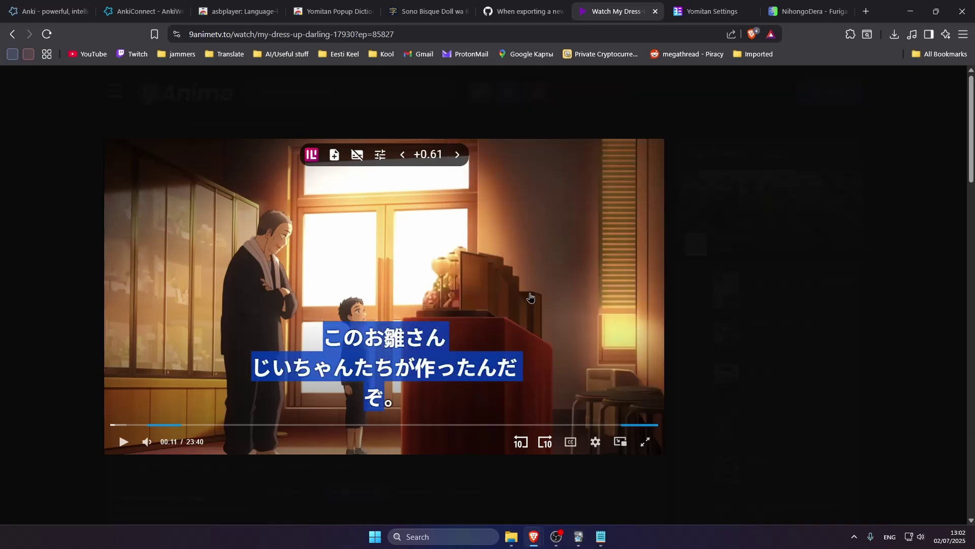
click(804, 15)
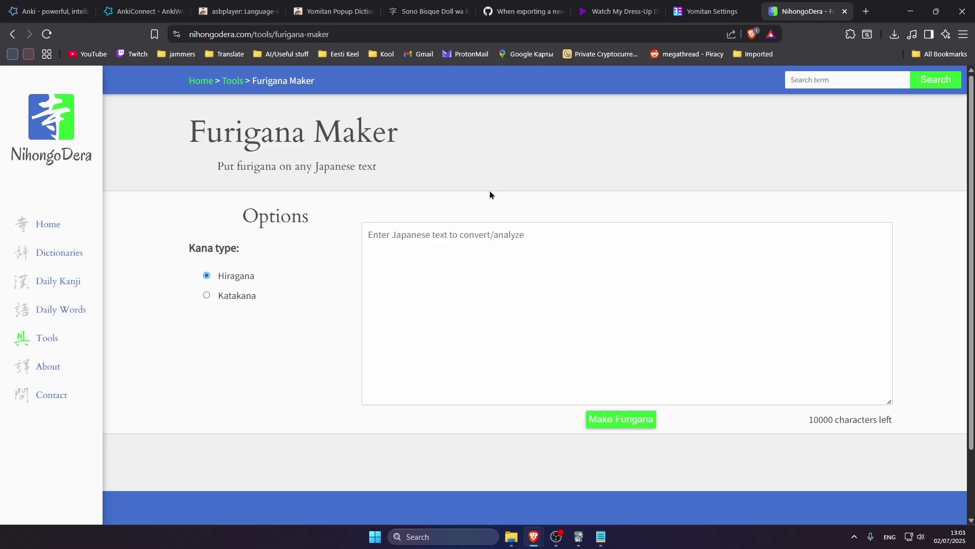
click(449, 248)
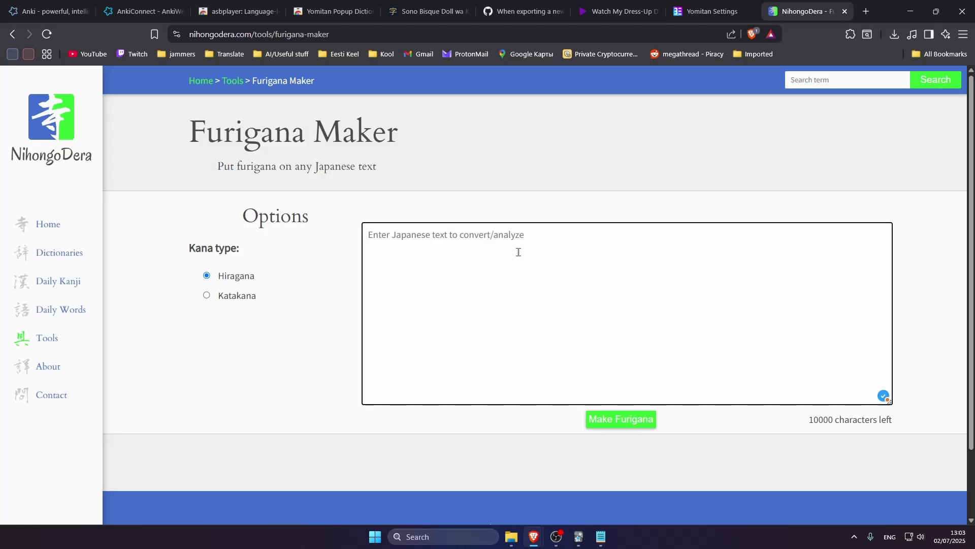
key(ctrl+v)
click(369, 249)
key(BackSpace)
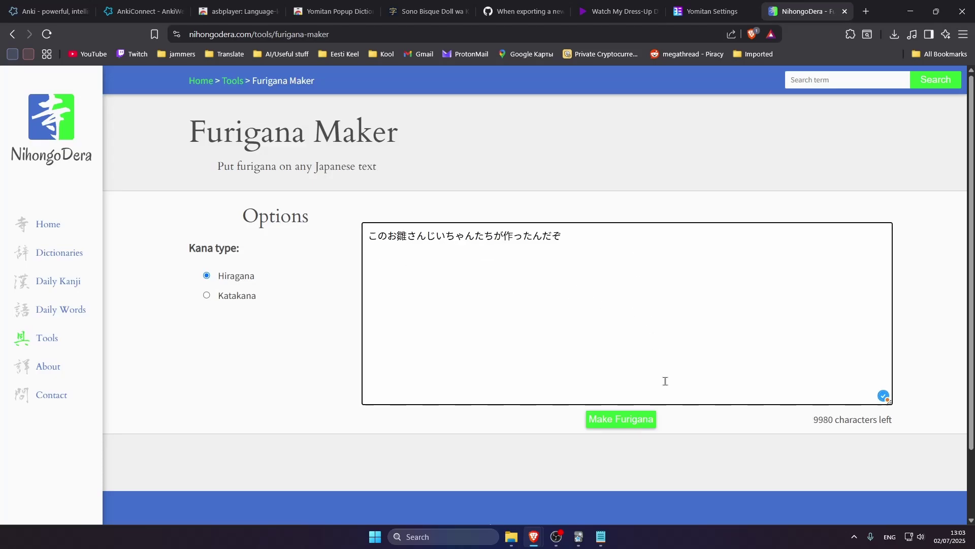
click(635, 423)
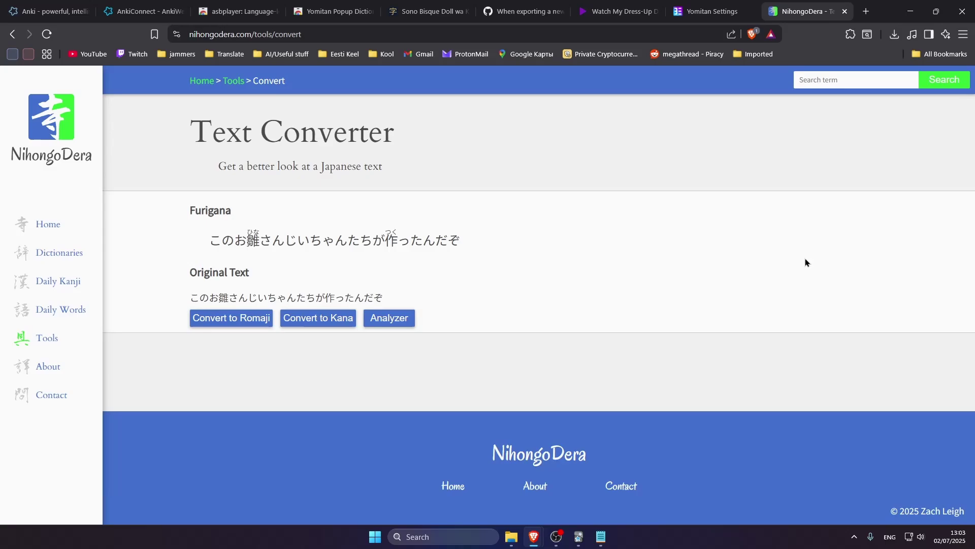
Replace the card's Sentence field with the furigana version of このお雛さんじいちゃんたちが作ったんだぞ
drag(464, 246, 205, 243)
key(ctrl+c)
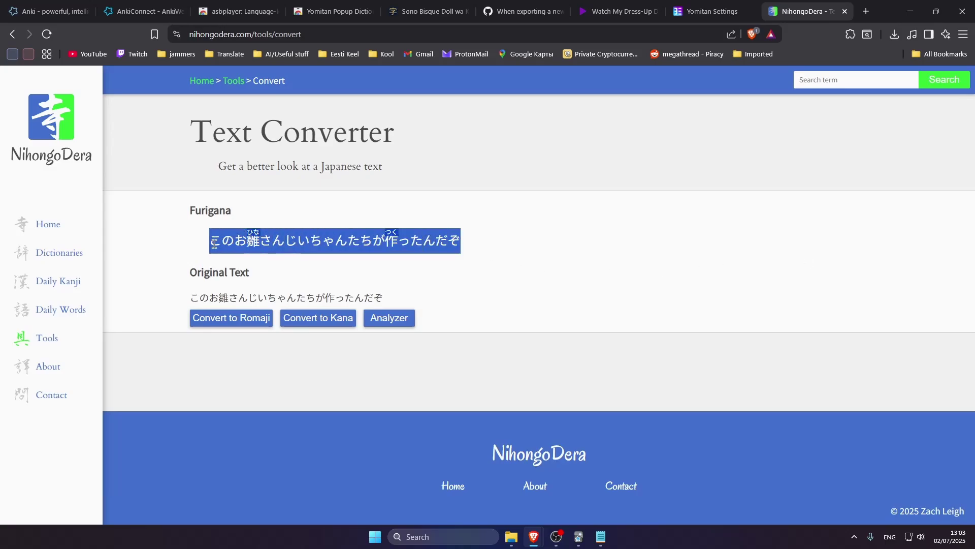
key(alt+Tab)
key(ctrl+v)
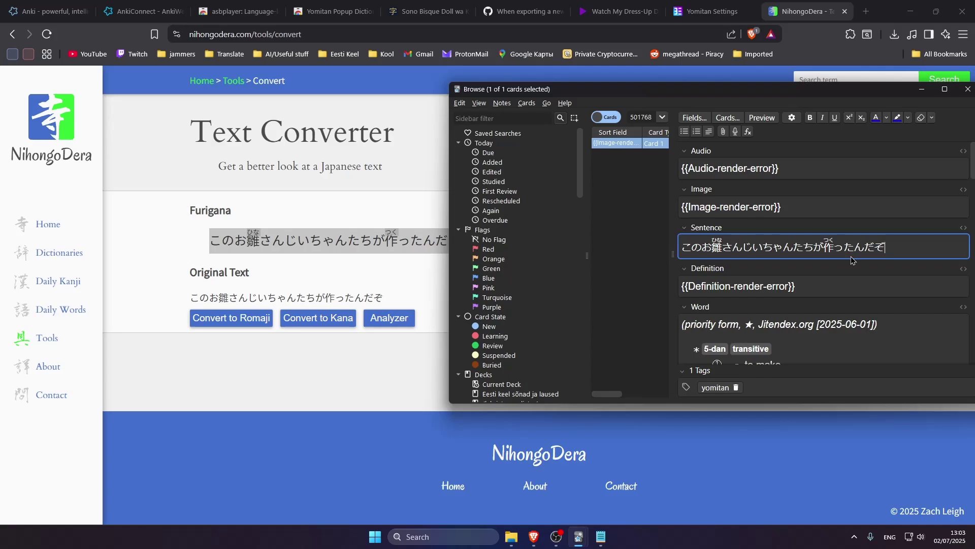
click(618, 11)
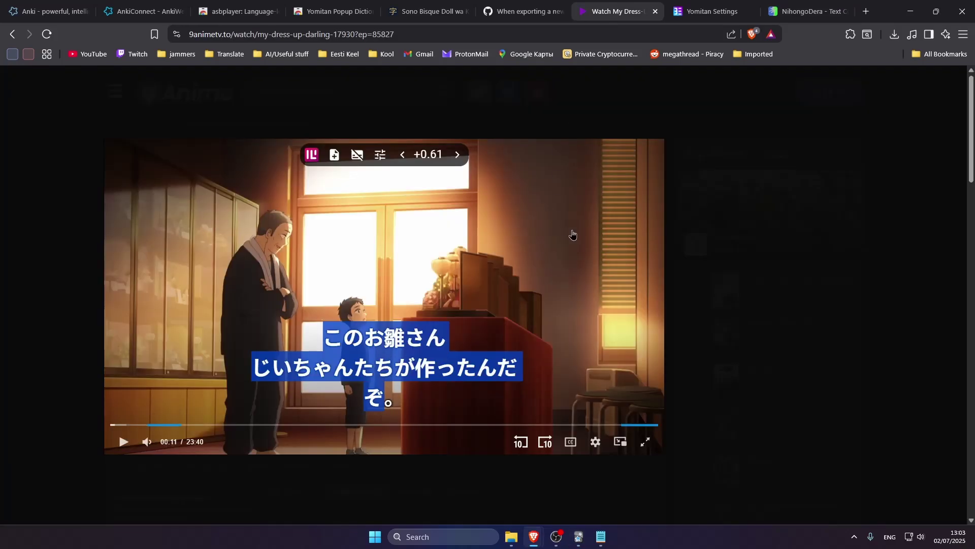
Mine the current subtitle line in asbplayer and listen to its captured audio clip
click(334, 156)
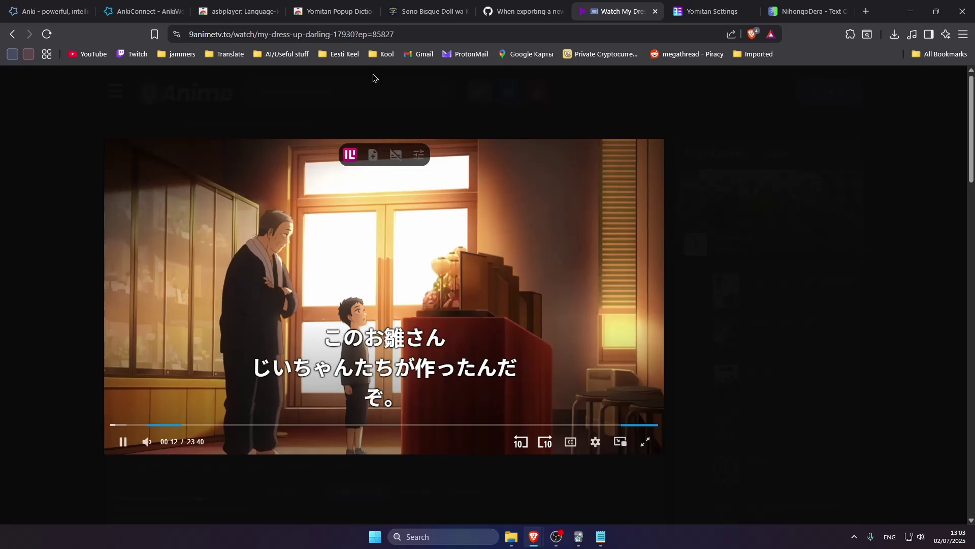
key(space)
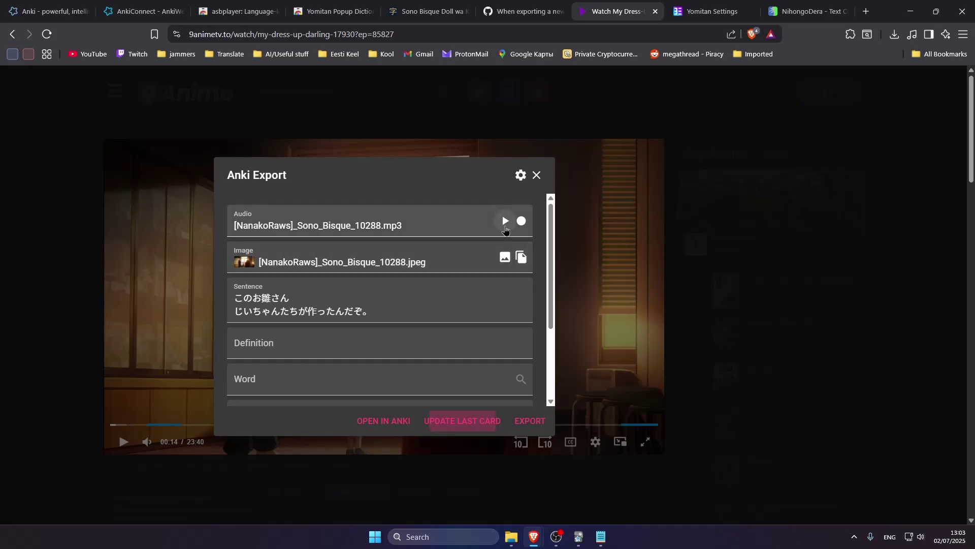
click(504, 222)
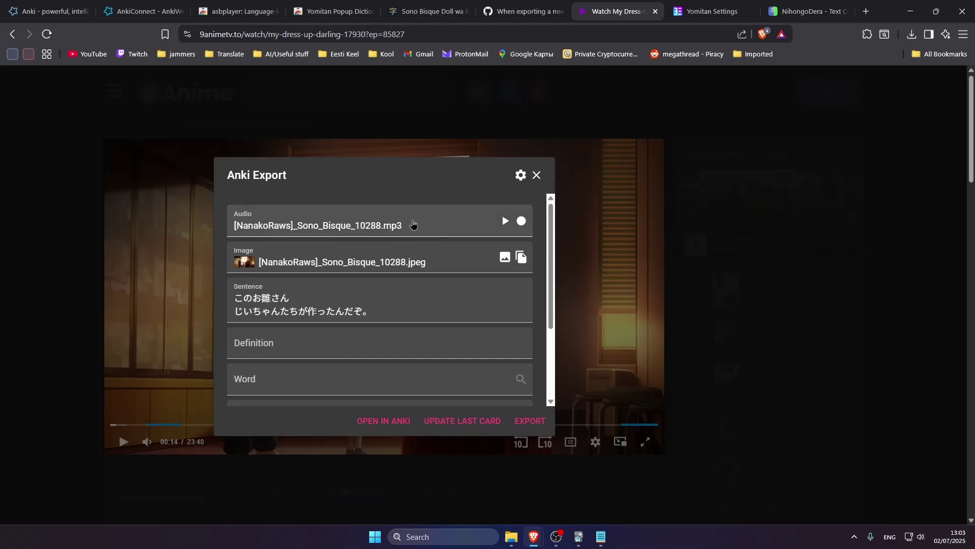
Trim the audio range to end at 0m13.5s, re-record it, and empty the Sentence field
scroll(430, 225, down, 1)
scroll(430, 225, down, 1)
mouse_move(268, 343)
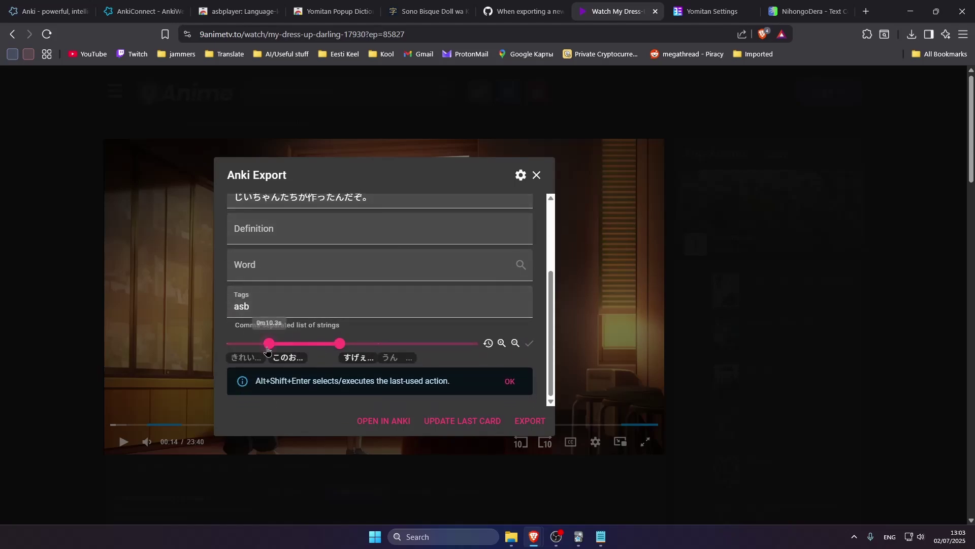
mouse_move(341, 346)
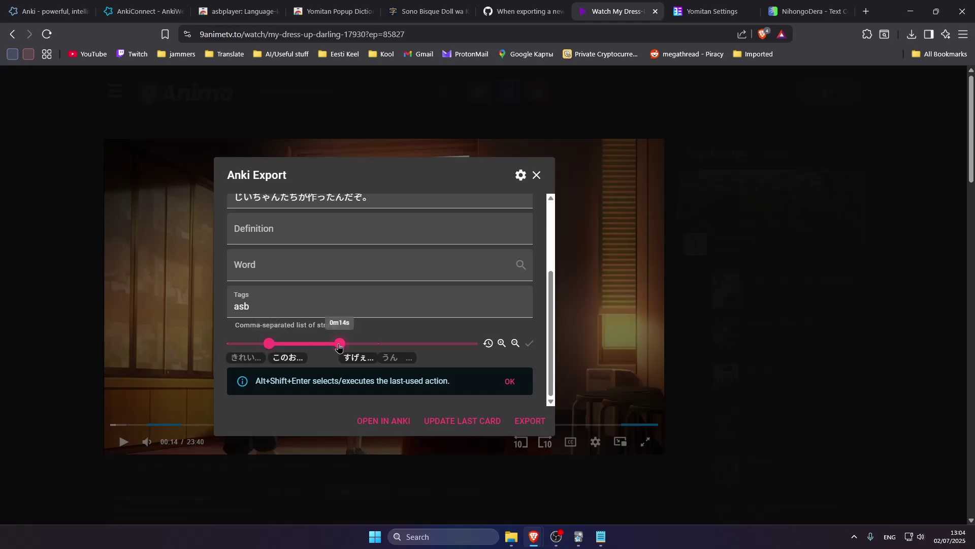
drag(340, 348, 323, 349)
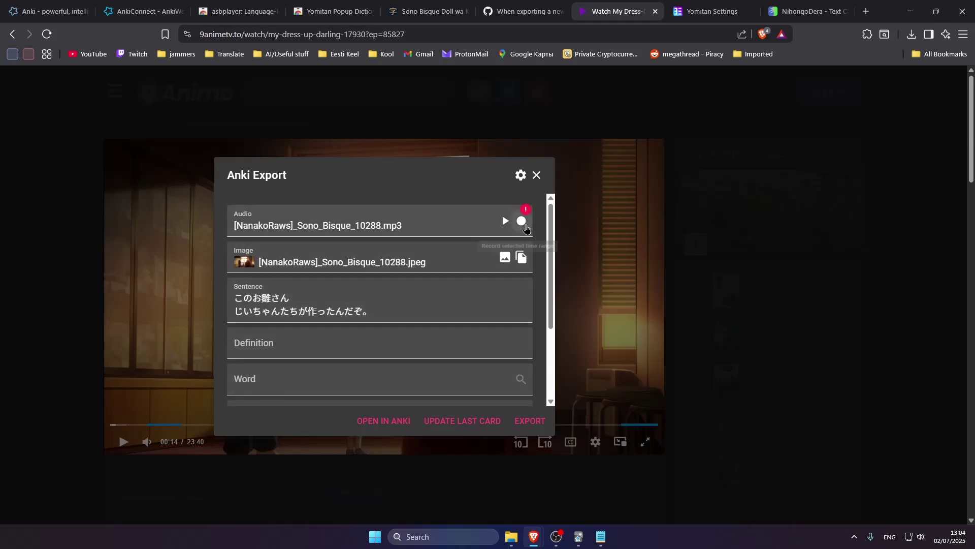
click(522, 222)
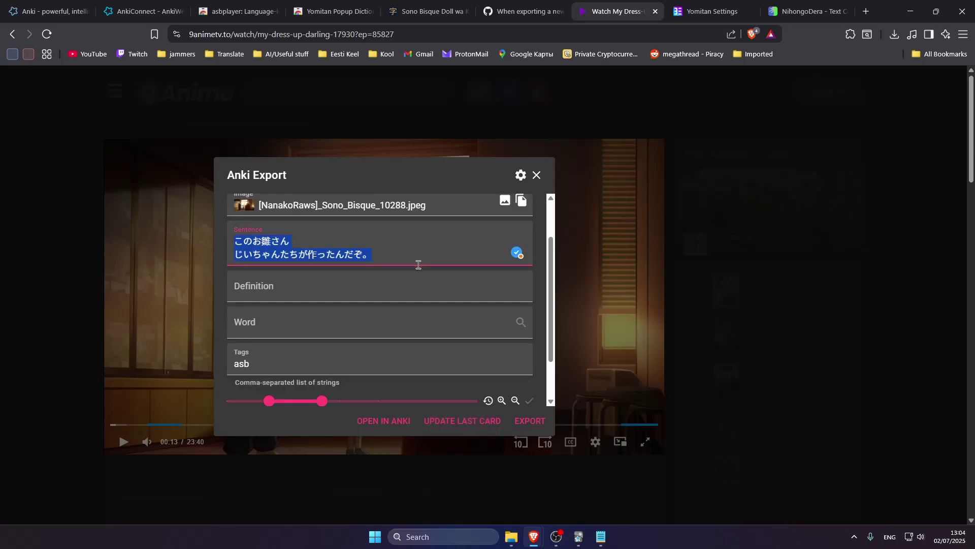
key(BackSpace)
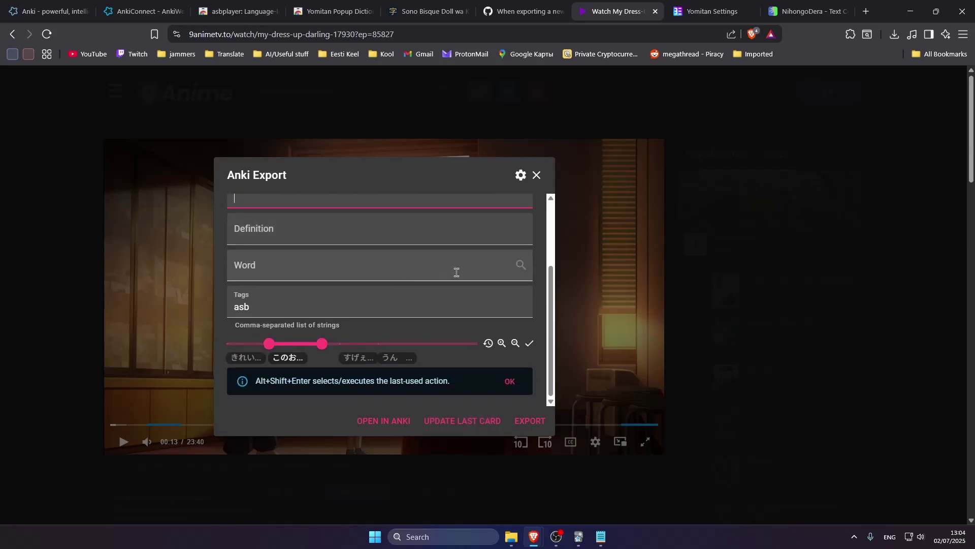
Update the last Anki card with the asbplayer capture and preview its front and back
click(465, 427)
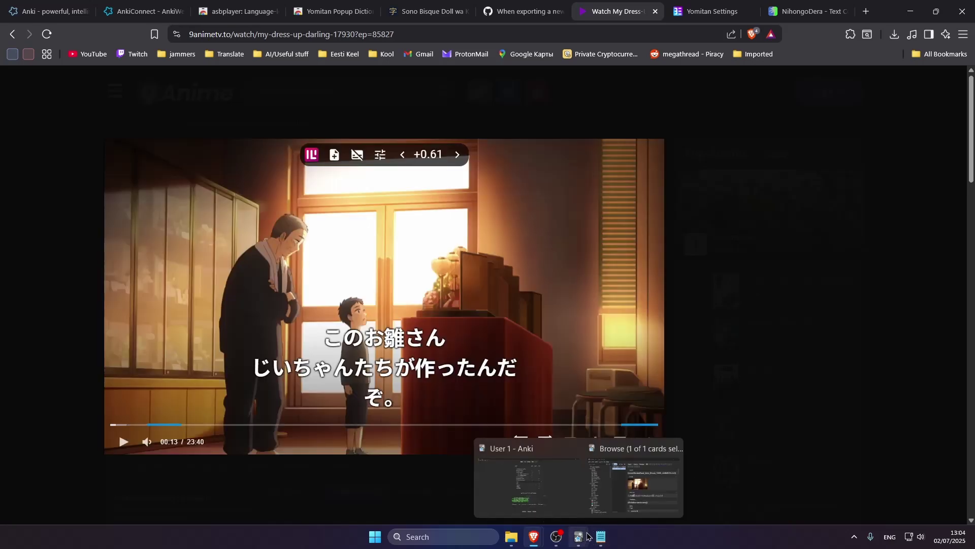
click(630, 480)
click(762, 117)
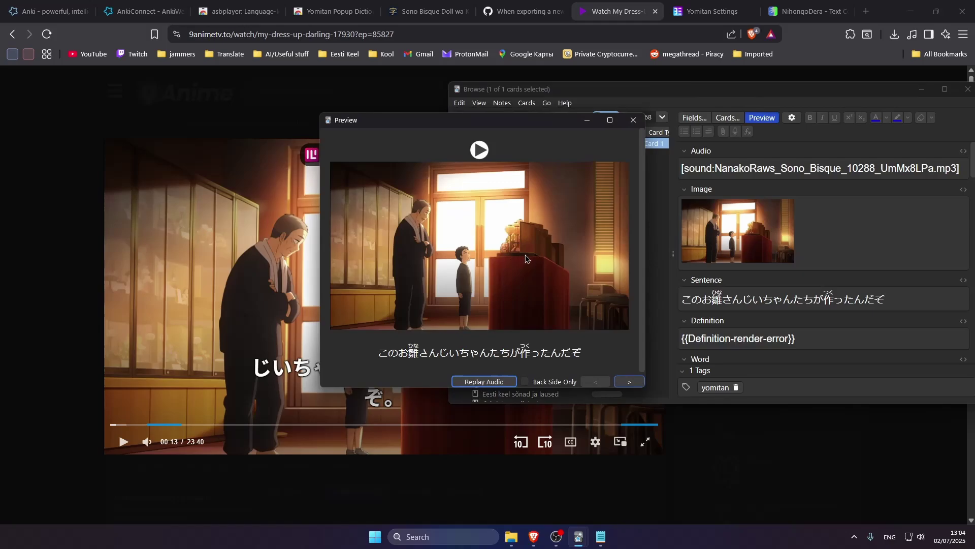
key(Right)
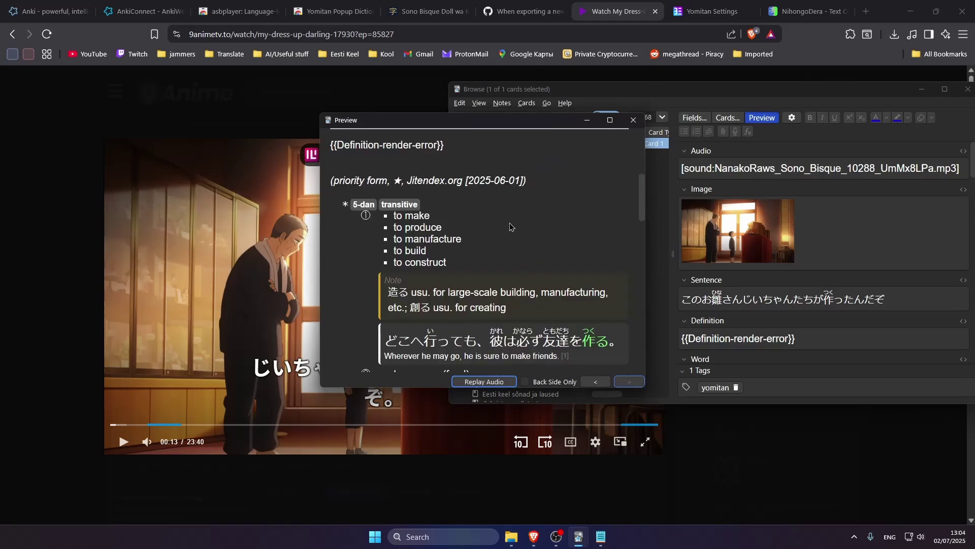
key(Escape)
Delete the Definition field's placeholder text, close Browse, and select the video's subtitle text
drag(846, 92, 787, 91)
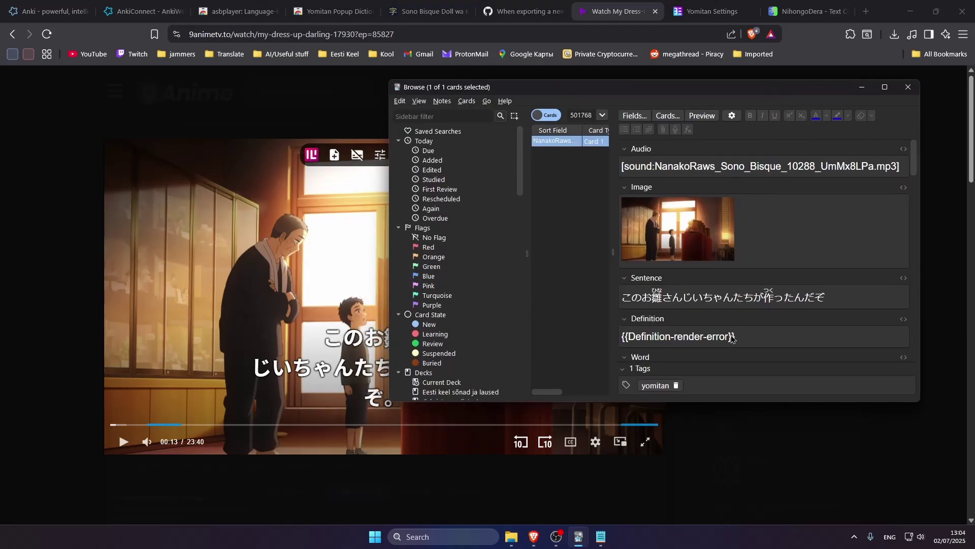
drag(749, 336, 615, 339)
key(BackSpace)
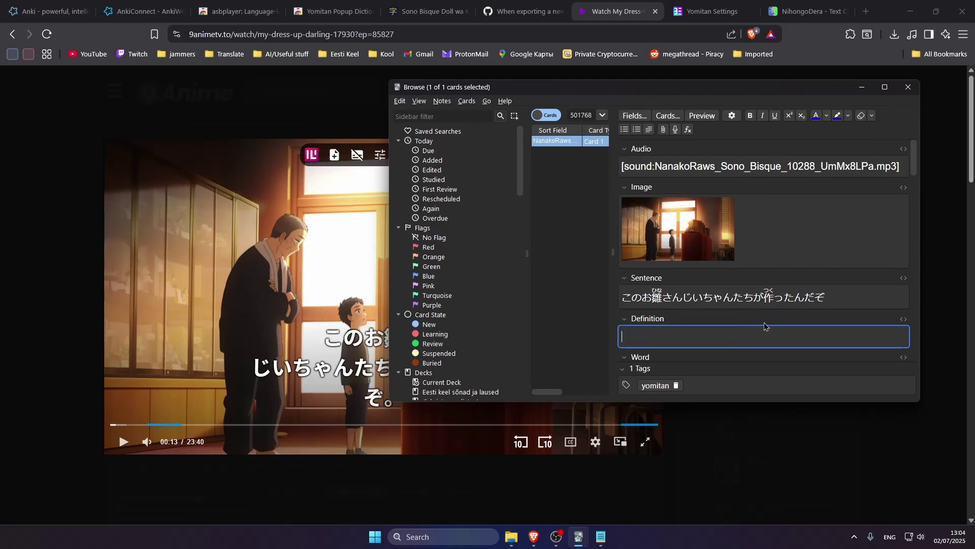
key(Escape)
drag(393, 402, 329, 344)
key(ctrl+c)
Translate the joined subtitle in DeepL and copy 'These chicks were made by my grandparents.'
key(ctrl+9)
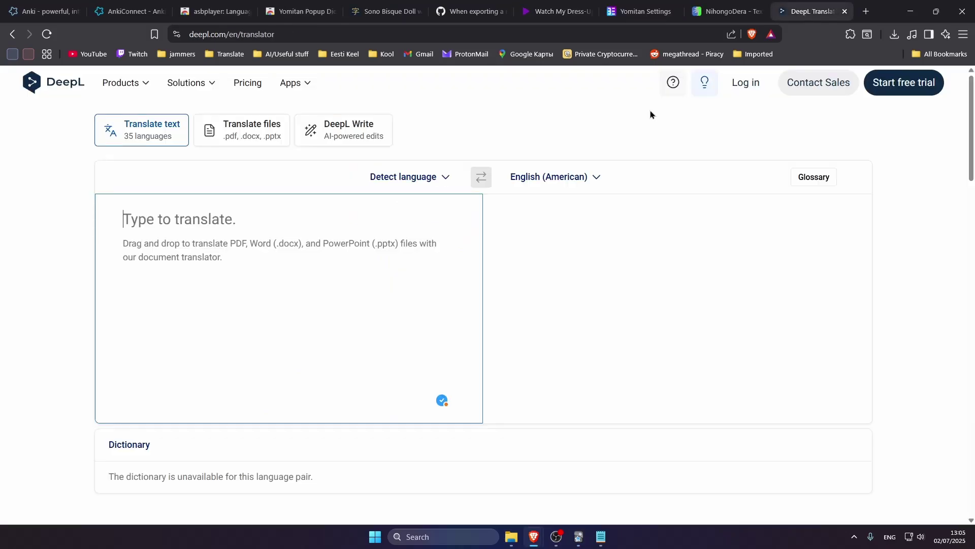
key(ctrl+v)
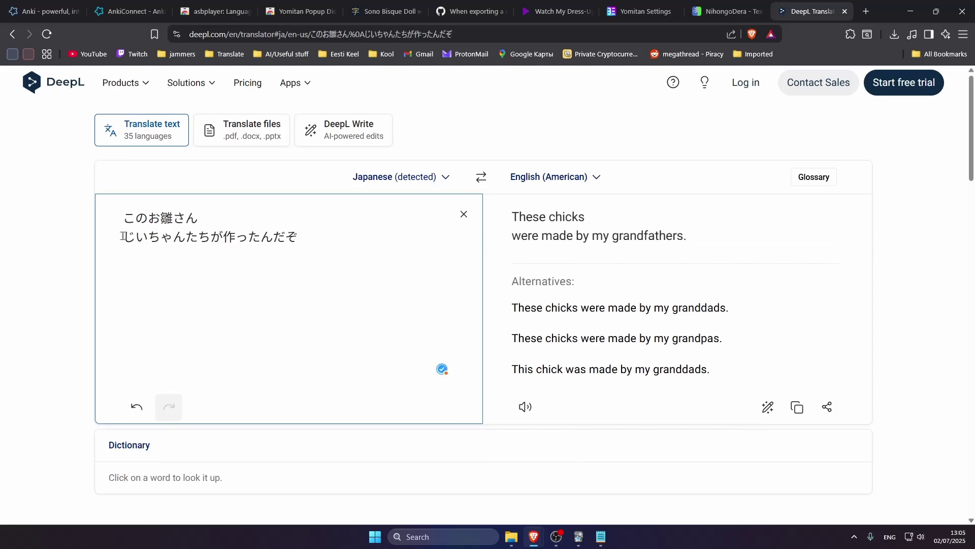
click(124, 237)
key(BackSpace)
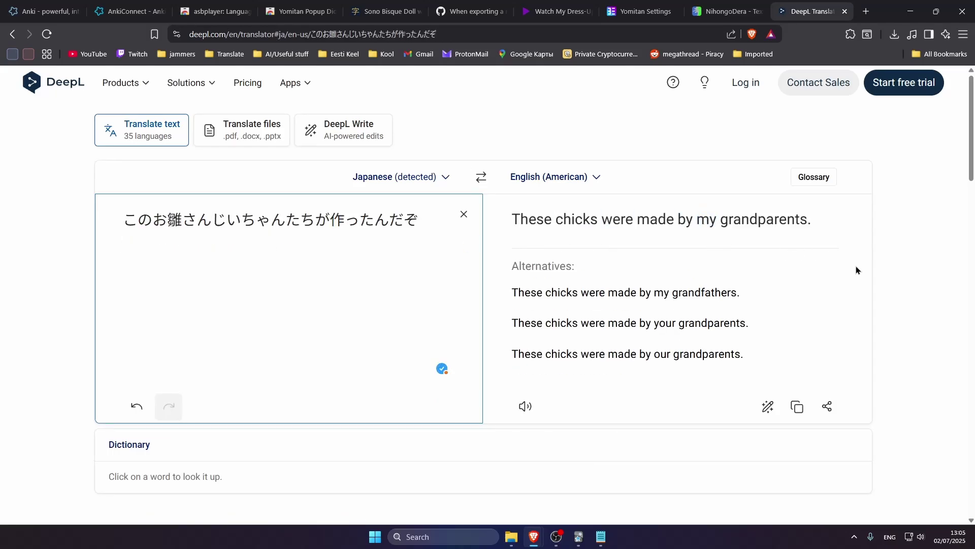
click(797, 406)
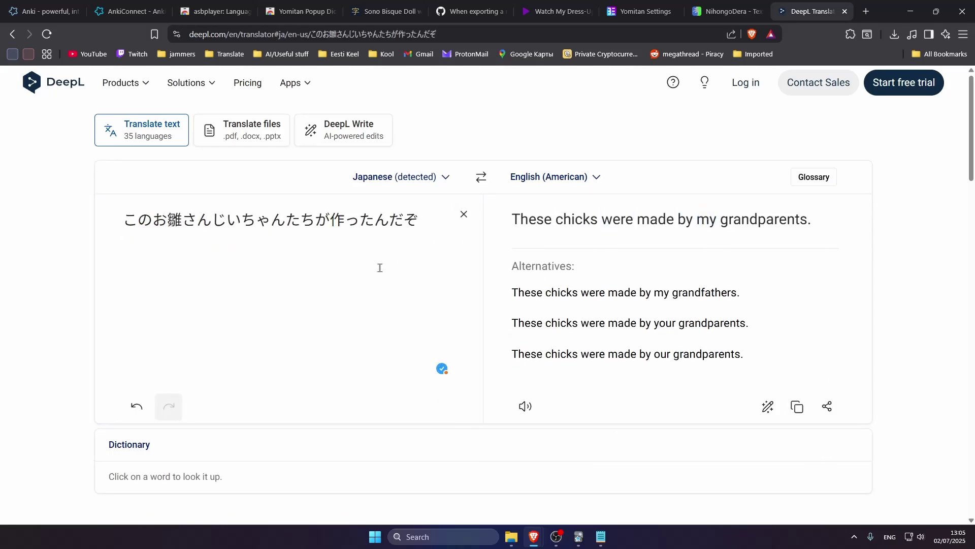
click(554, 11)
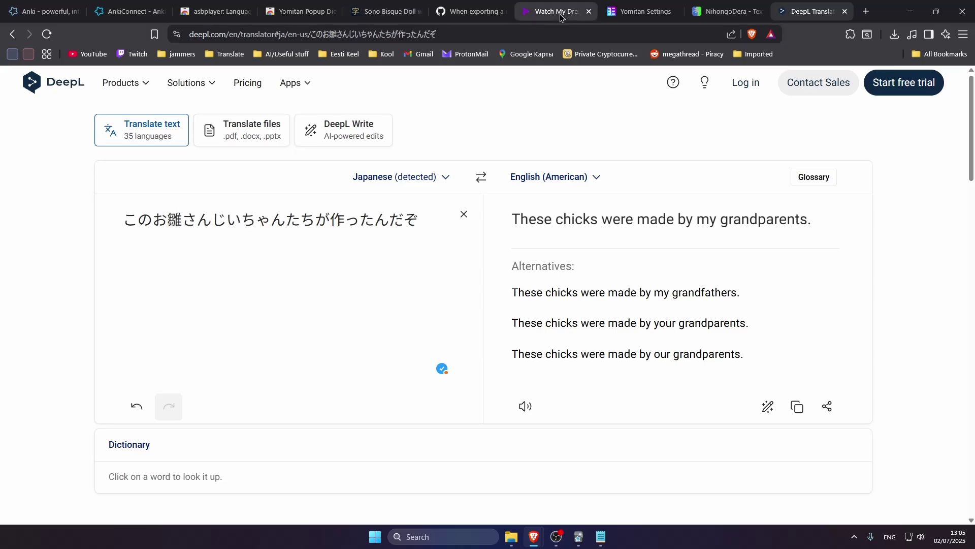
key(alt+Tab)
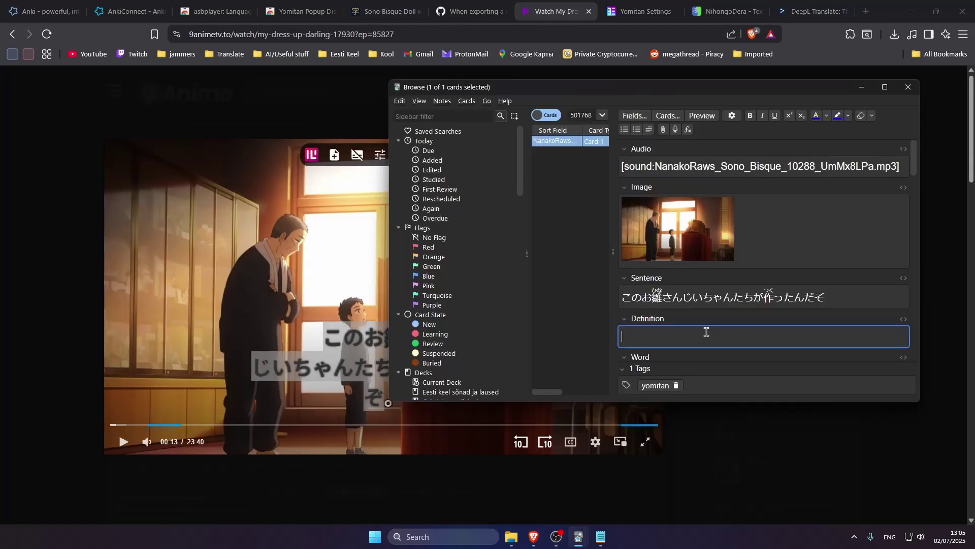
Paste 'These chicks were made by my grandparents.' into Definition and review the card's front and back
key(ctrl+v)
scroll(716, 228, down, 2)
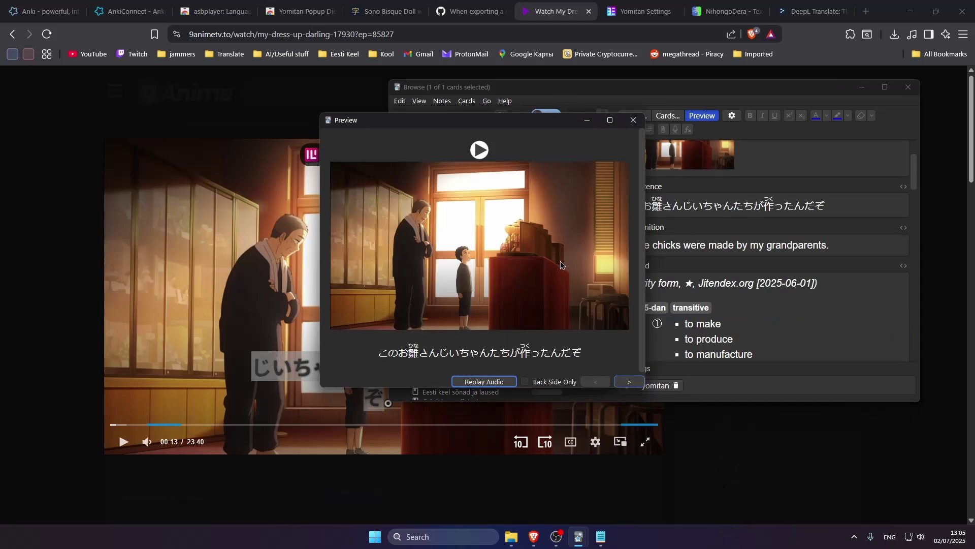
key(Right)
scroll(564, 246, down, 4)
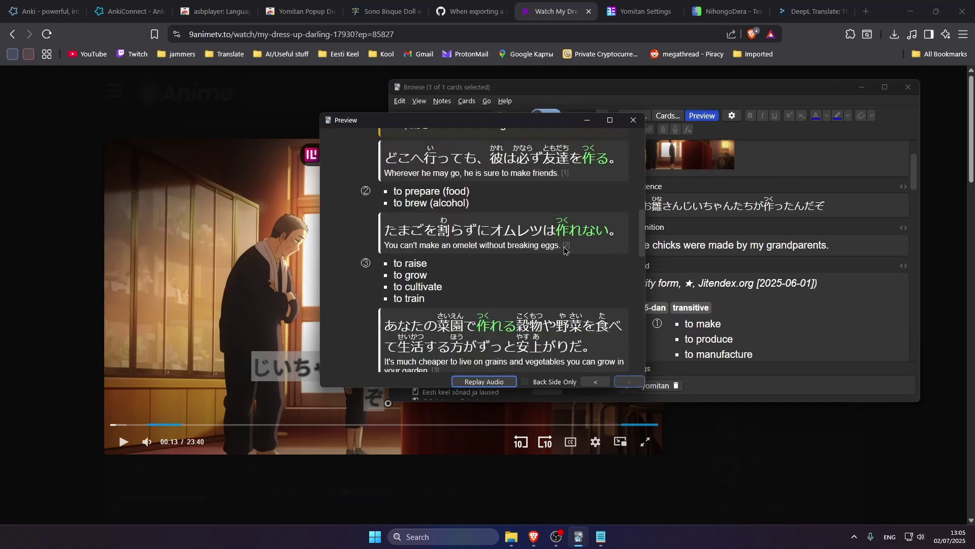
scroll(563, 246, up, 5)
scroll(567, 245, up, 1)
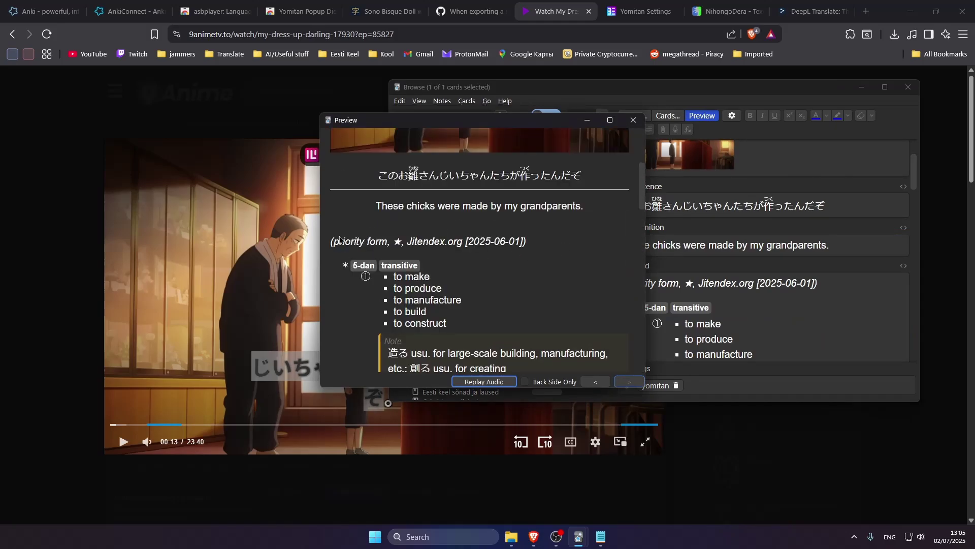
mouse_move(339, 240)
mouse_down()
mouse_move(410, 256)
mouse_move(455, 286)
mouse_move(455, 305)
mouse_up()
click(524, 259)
scroll(525, 259, up, 6)
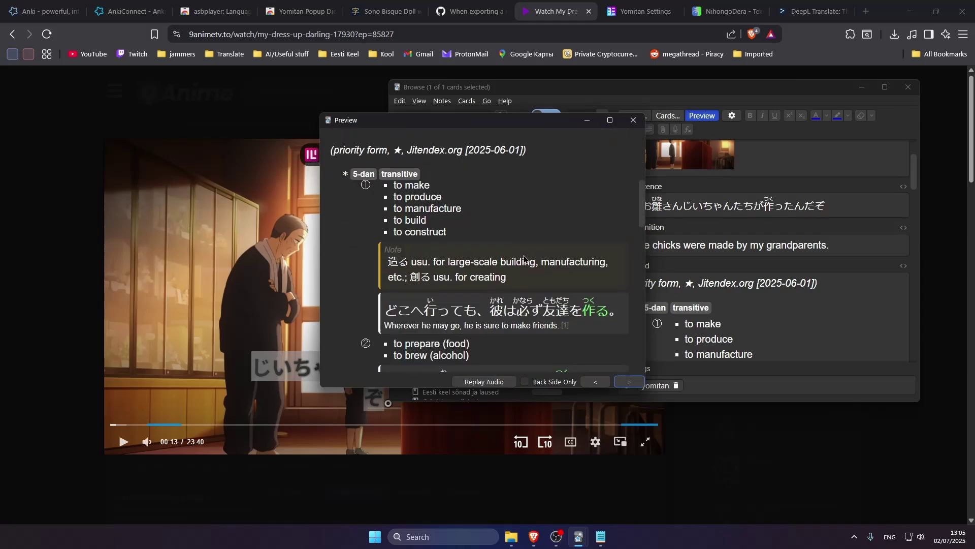
scroll(525, 259, up, 3)
key(Escape)
scroll(741, 301, down, 5)
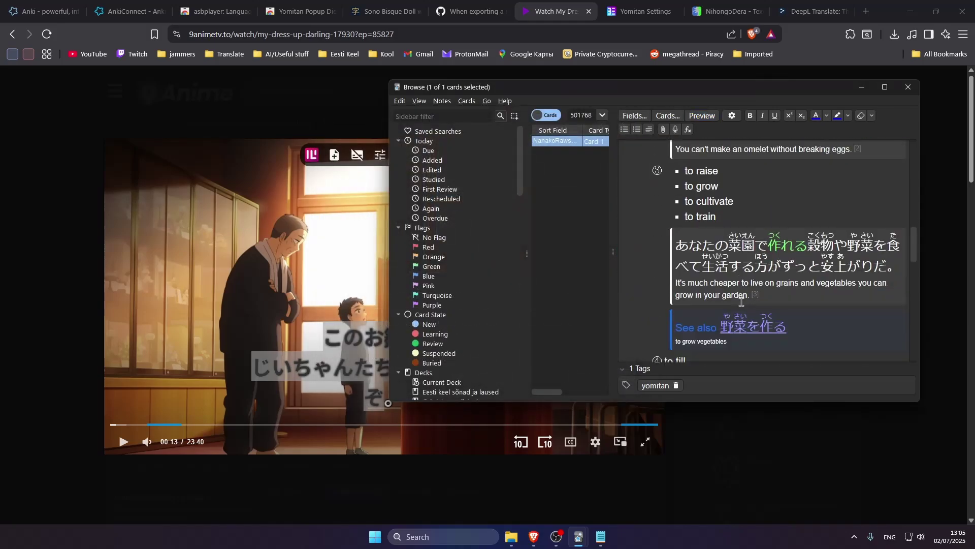
scroll(741, 301, up, 5)
Clear the Word field's long dictionary entry and type 'tsukuru - to make', fixing a typo
click(723, 309)
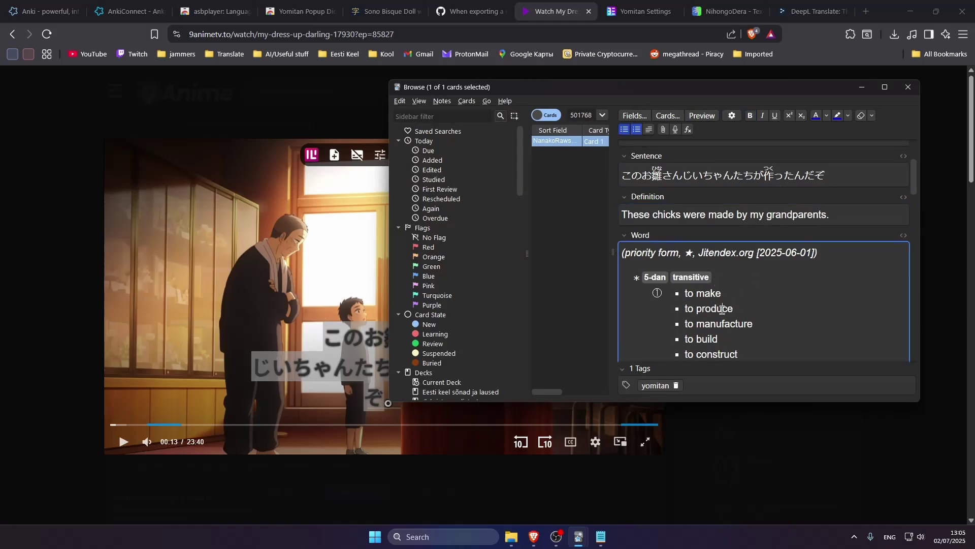
key(ctrl+a)
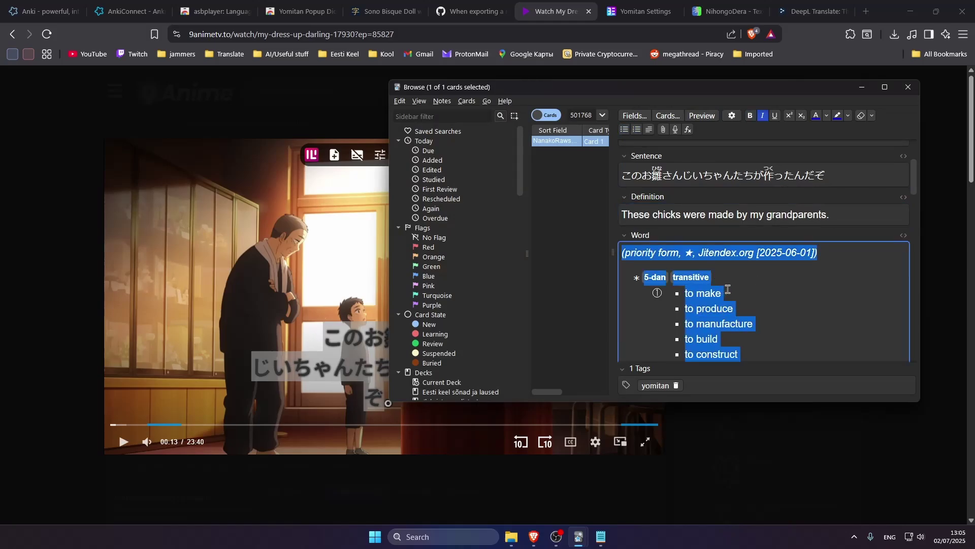
key(BackSpace)
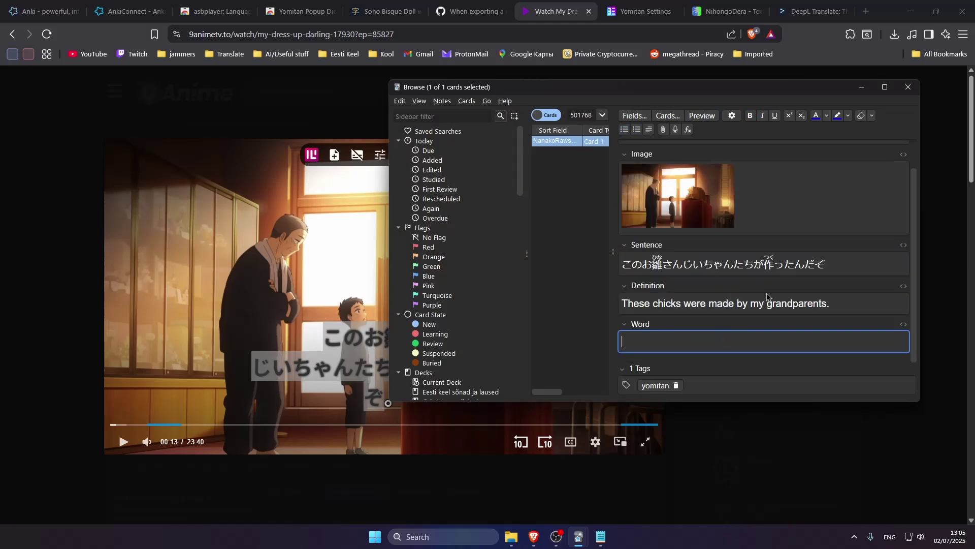
drag(764, 264, 787, 265)
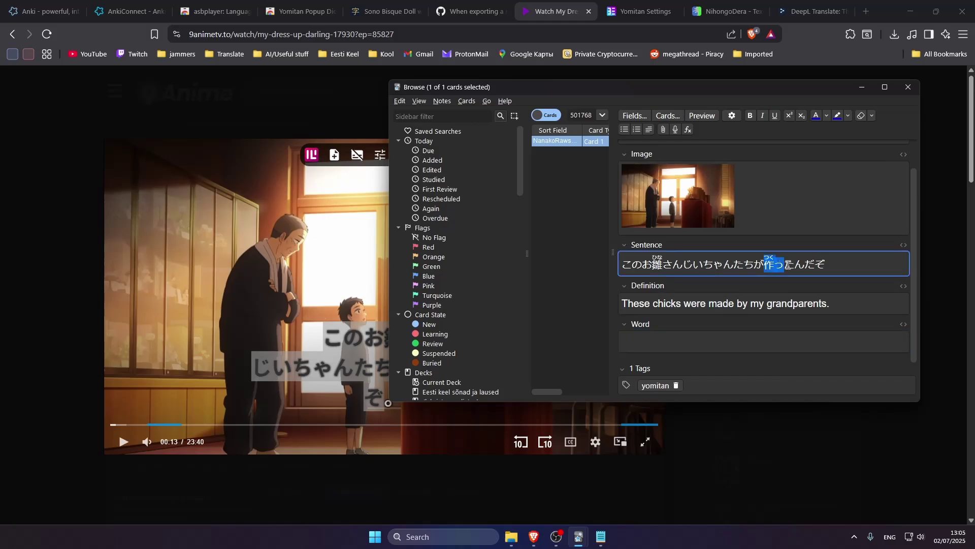
key(Tab)
key(Tab)
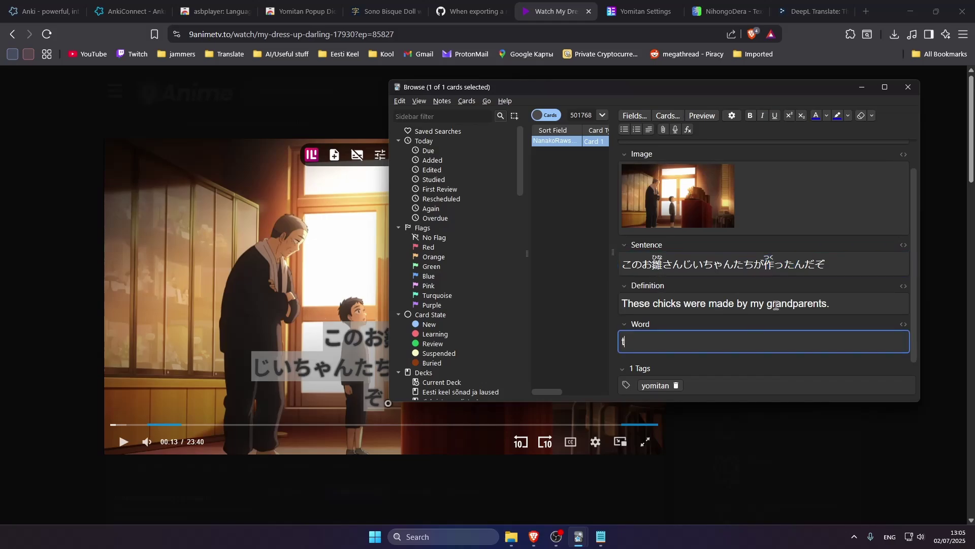
text(tsukuru - to nma)
key(BackSpace)
key(BackSpace)
text(make)
click(734, 330)
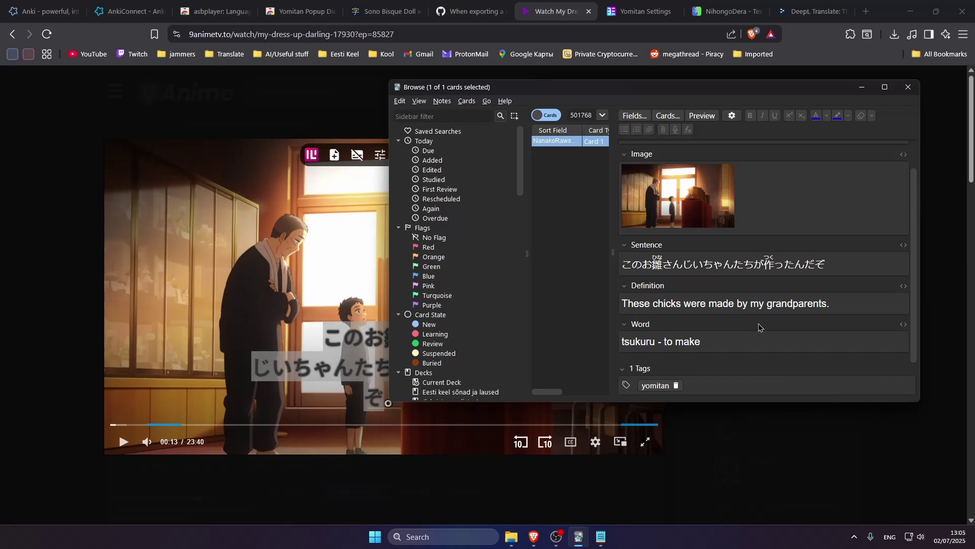
Preview the card, select its Japanese sentence, and convert it to romaji in NihongoDera's Text Converter
scroll(760, 318, up, 2)
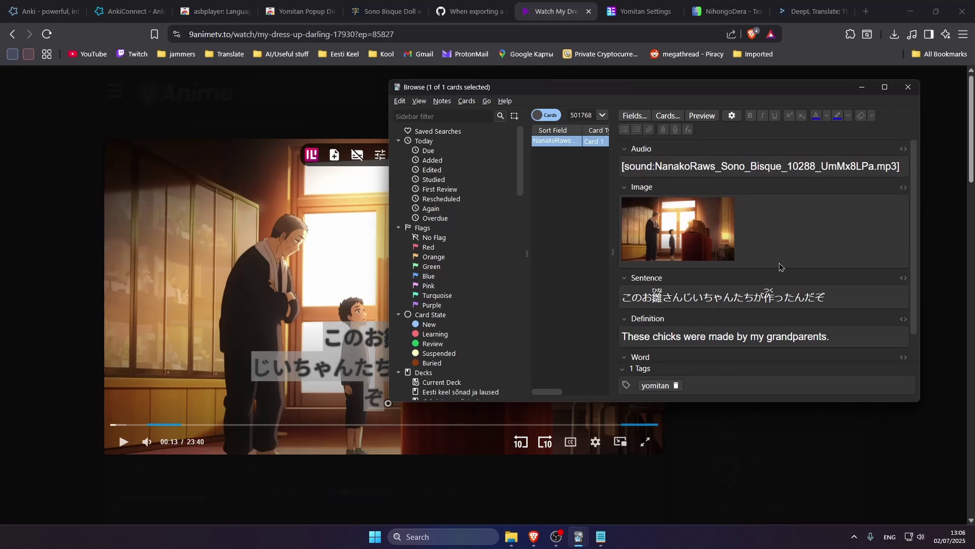
click(713, 119)
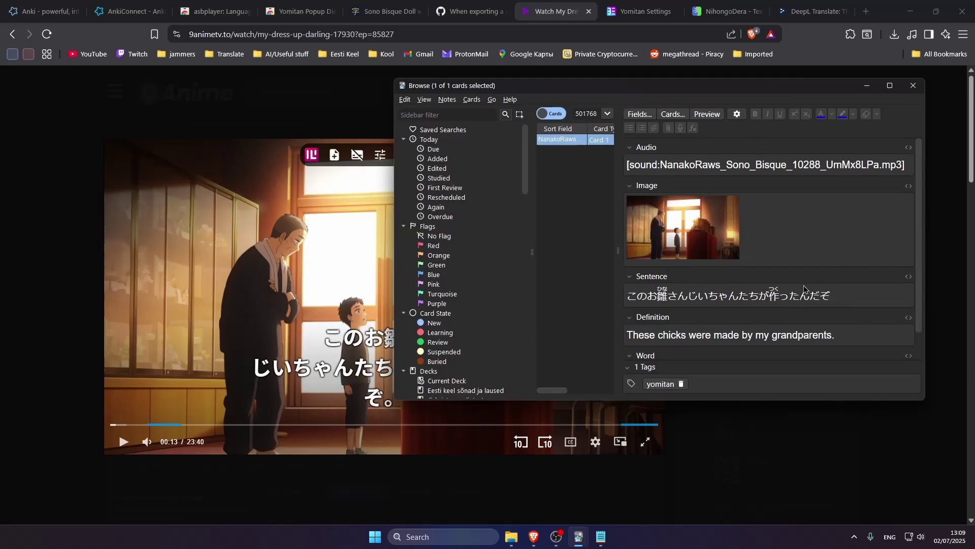
scroll(785, 306, down, 1)
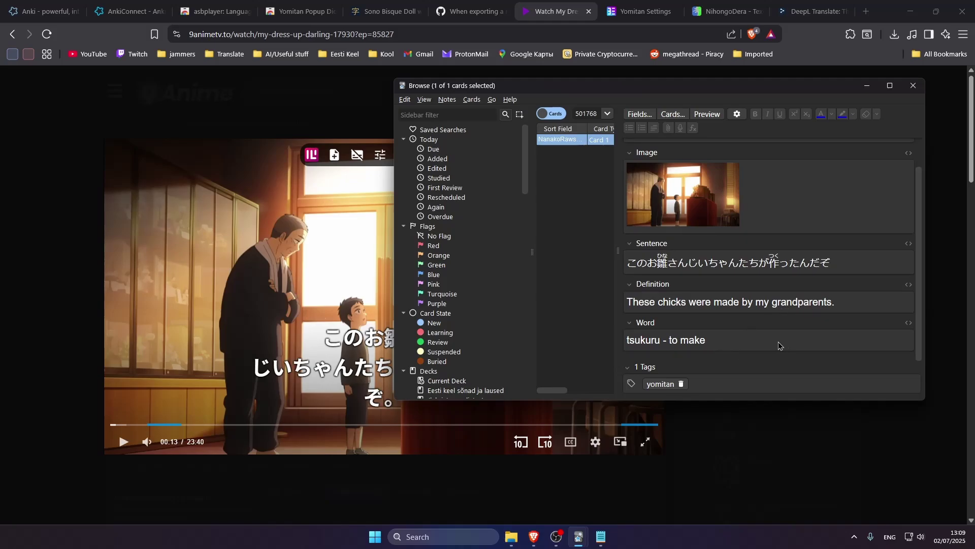
drag(636, 262, 824, 263)
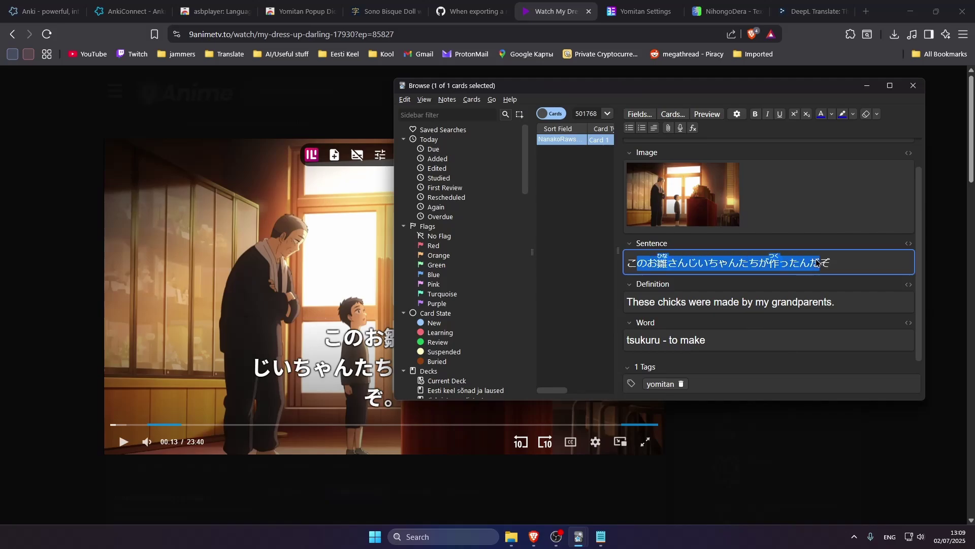
click(851, 245)
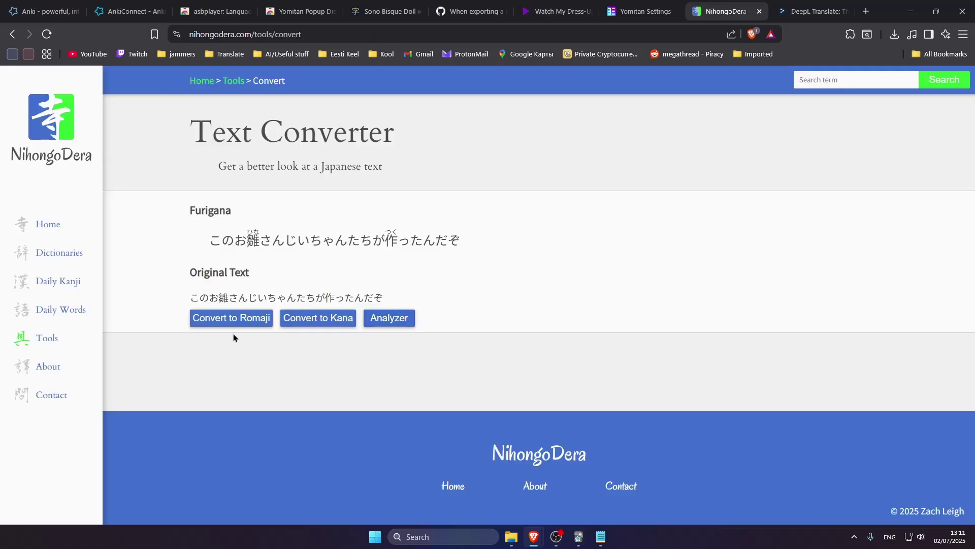
click(231, 319)
Paste the sentence's romaji on a new line in the Sentence field and preview the card
key(alt+Tab)
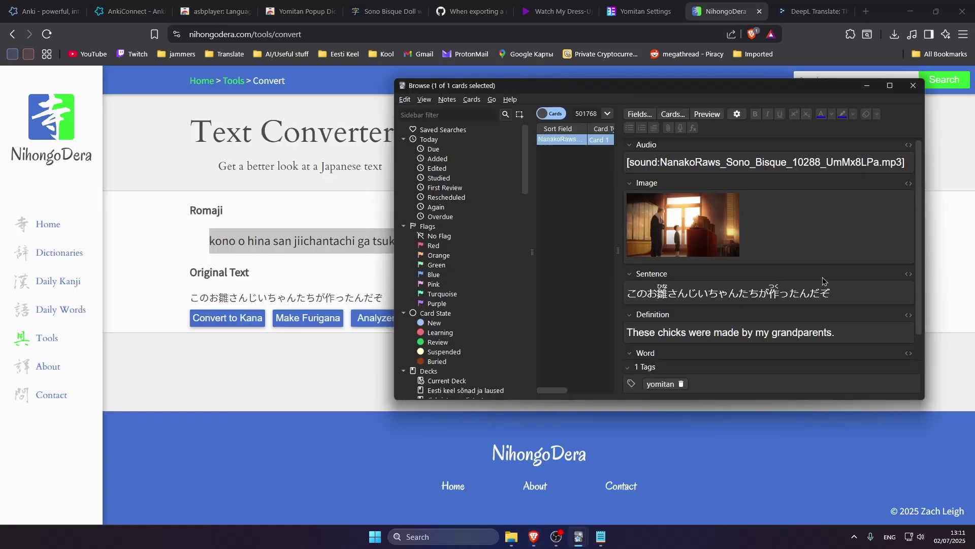
click(846, 287)
key(Return)
text(kono o hina san jiichantachi ga tsukutta n da zo)
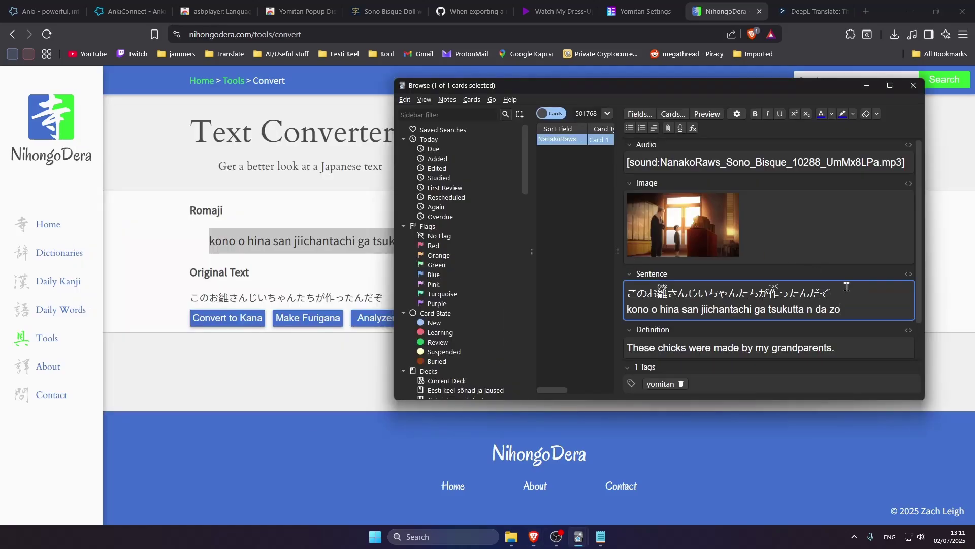
click(707, 114)
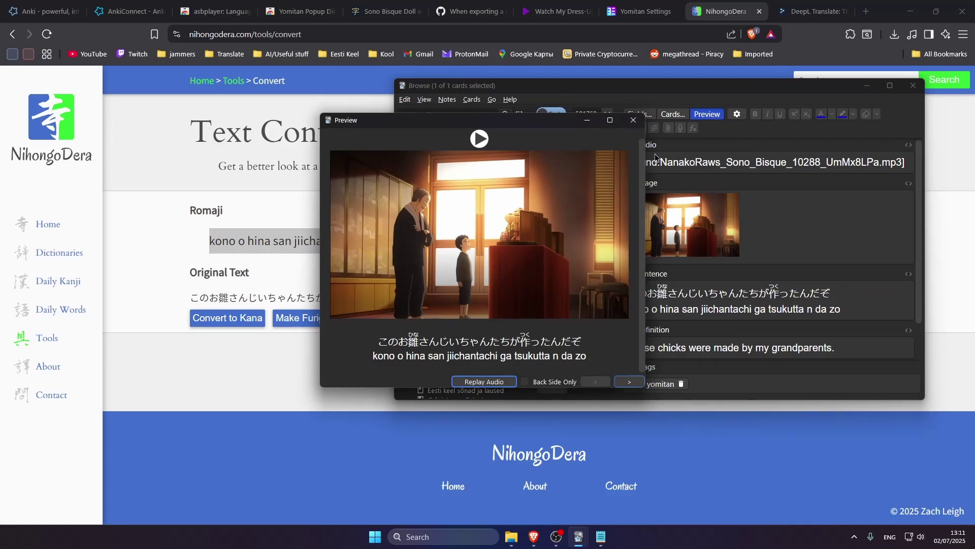
Re-preview the card without romaji, check the back shows 'tsukuru - to make', then return to the anime video
key(Escape)
scroll(660, 229, down, 1)
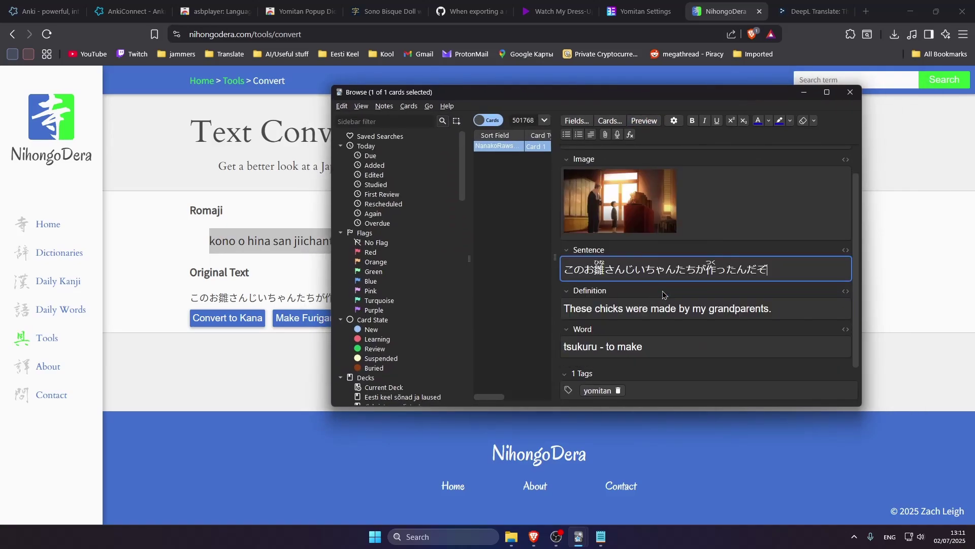
scroll(733, 258, up, 1)
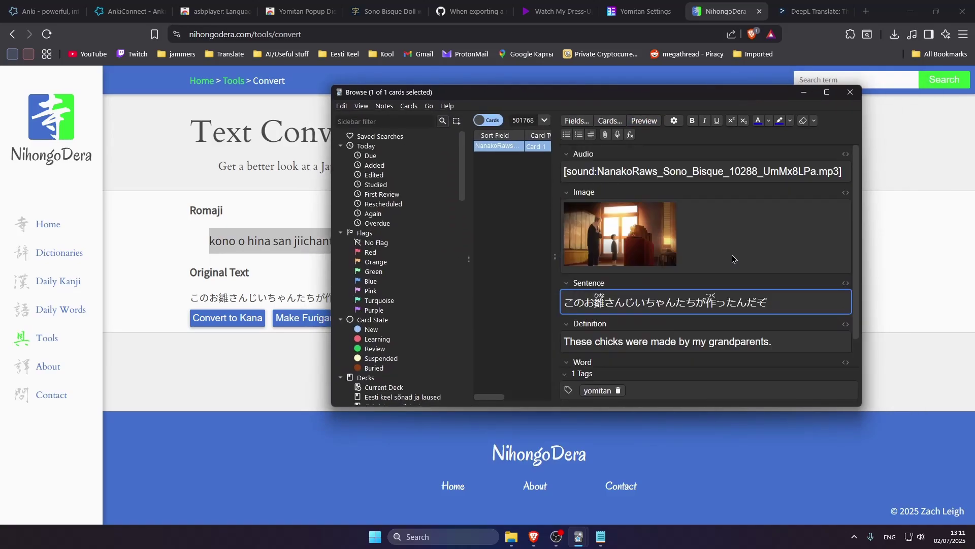
click(653, 123)
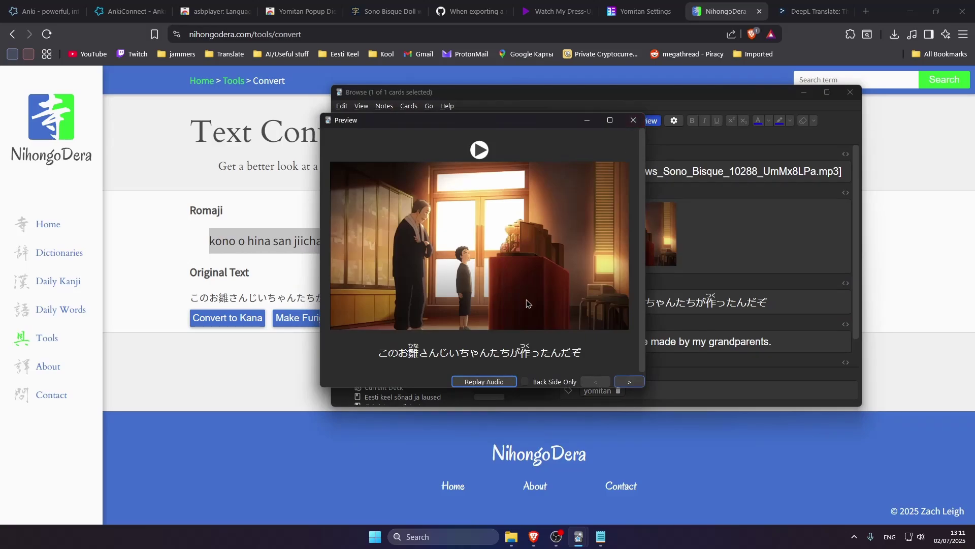
key(Right)
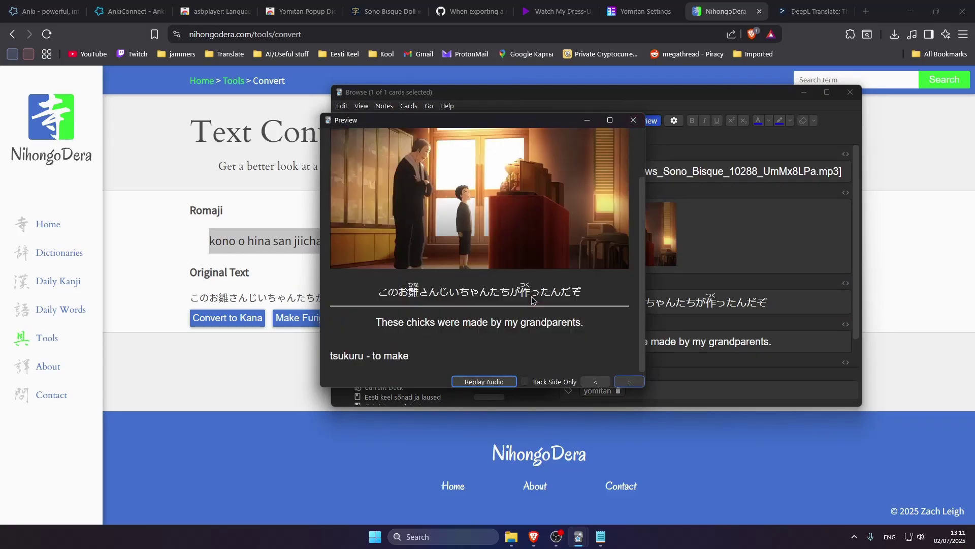
key(alt+Tab)
key(ctrl+shift+Tab)
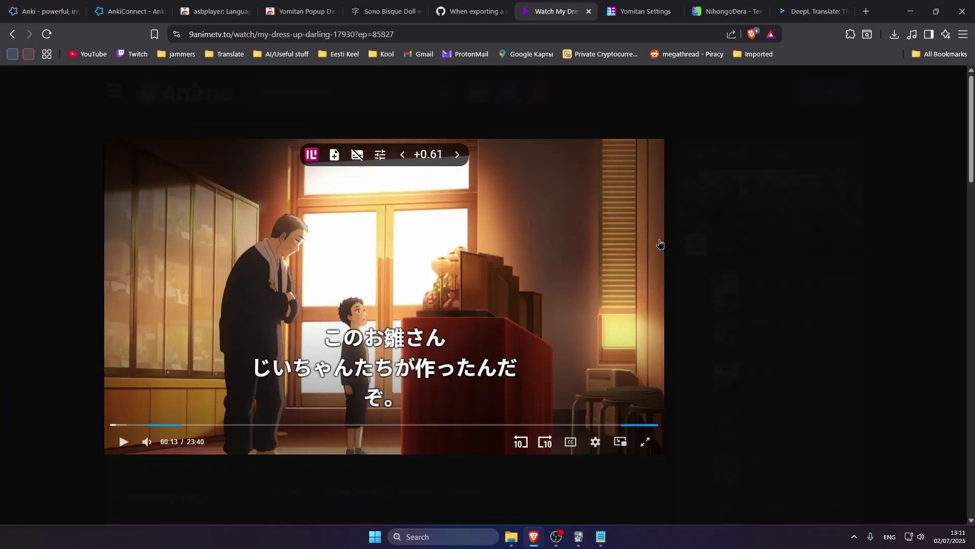